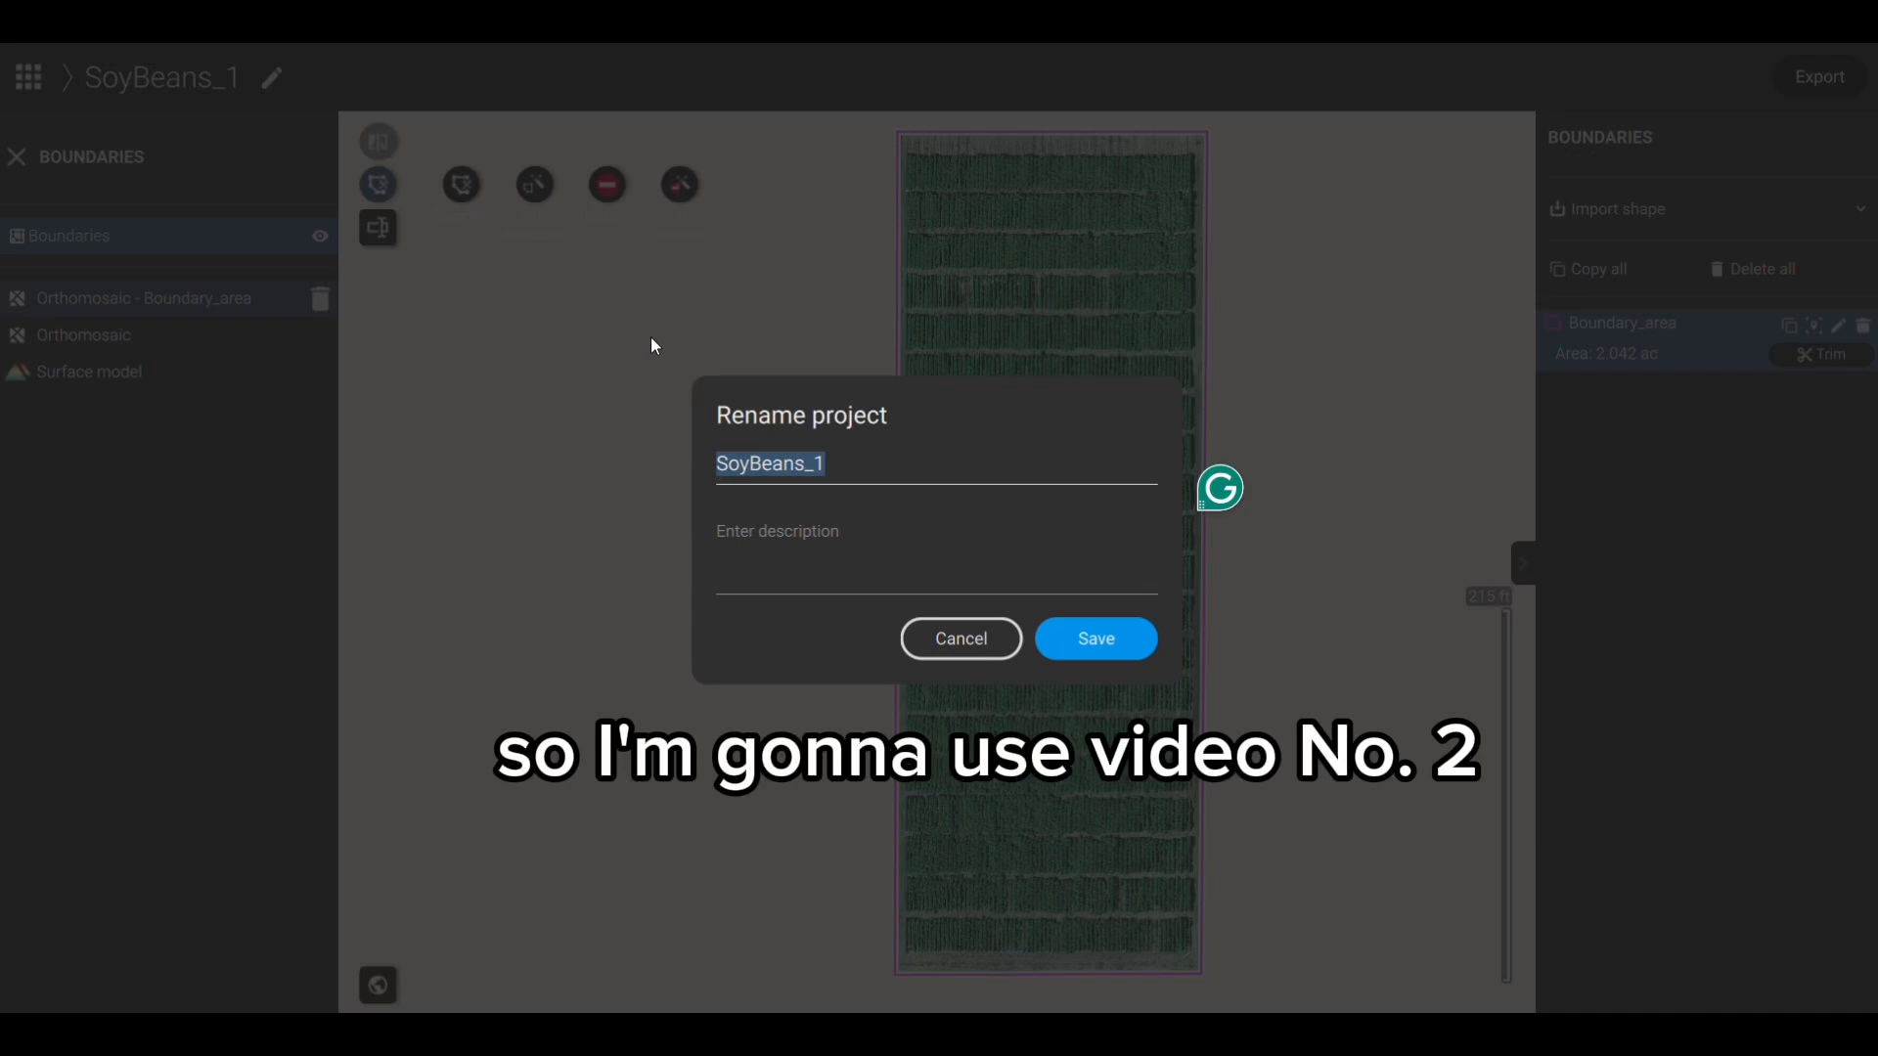
Rename the project as Video#2
type("Video#2")
key("Return")
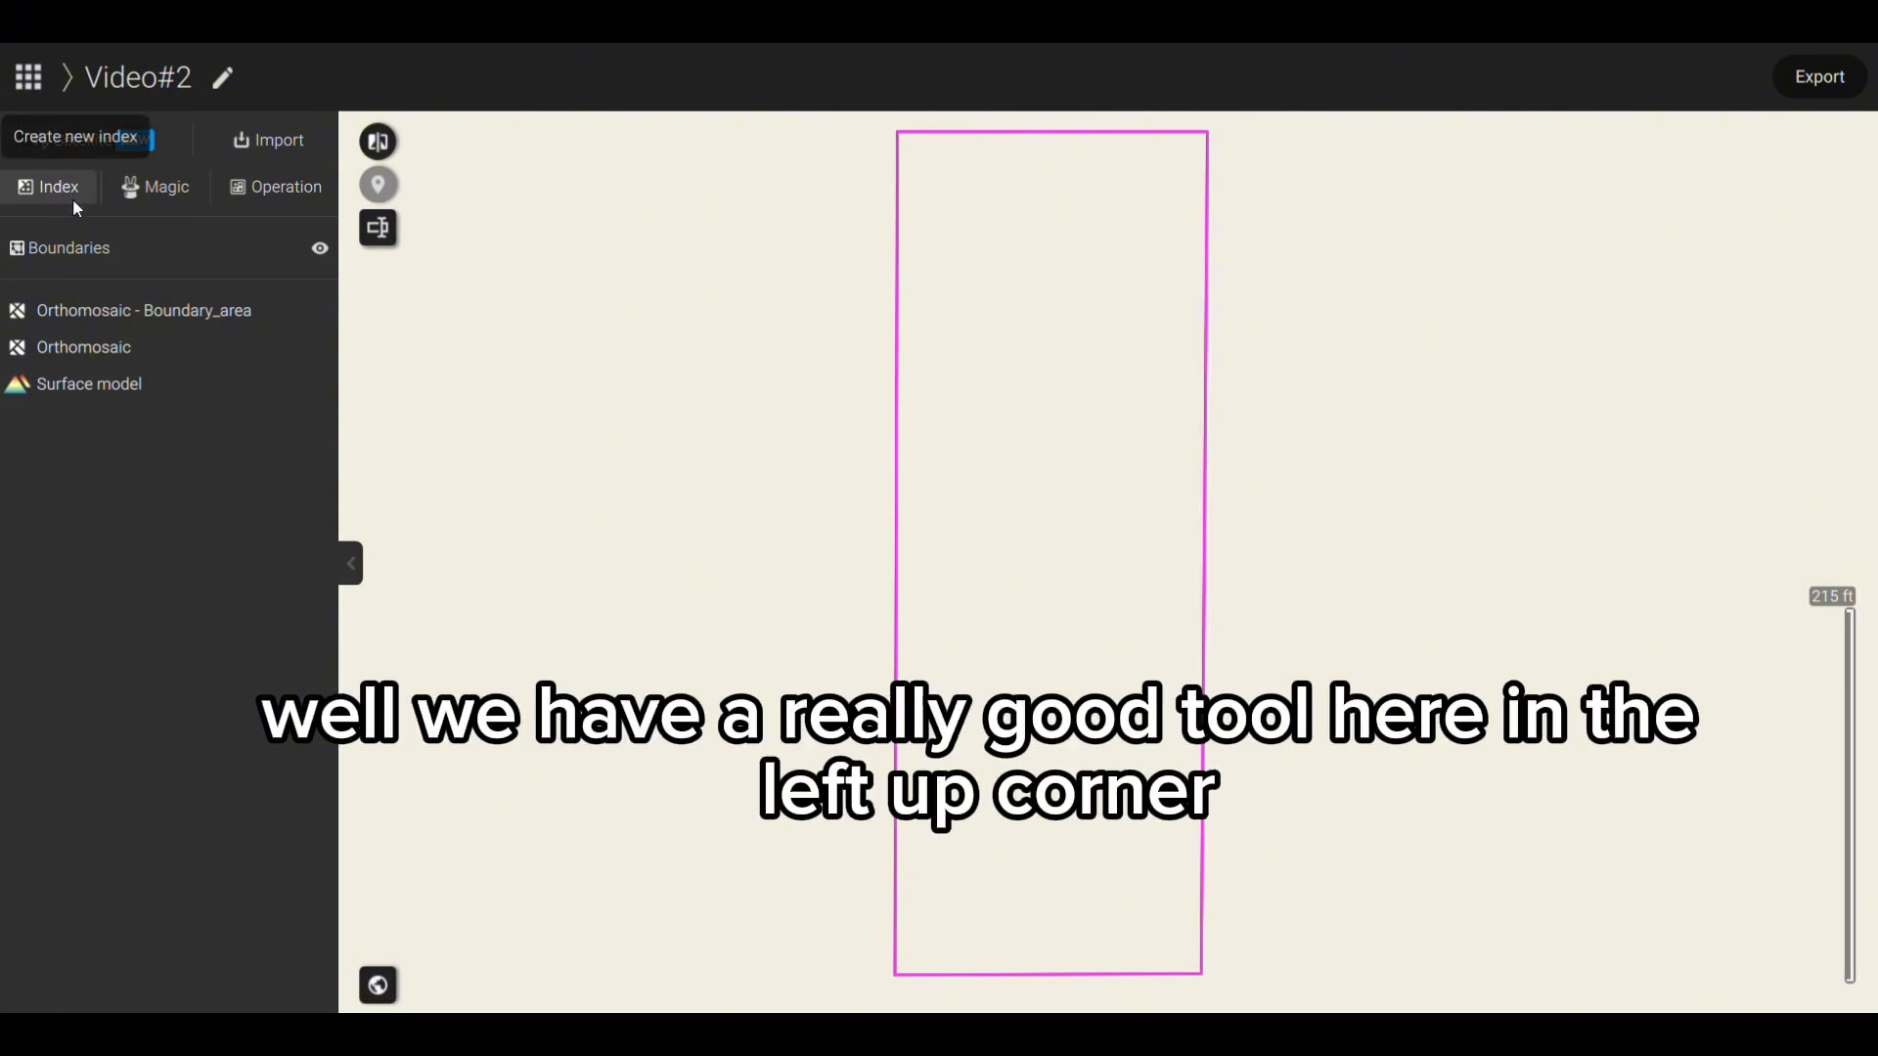
Generate an NDVI index from the Orthomosaic - Boundary_area layer
left_click(94, 321)
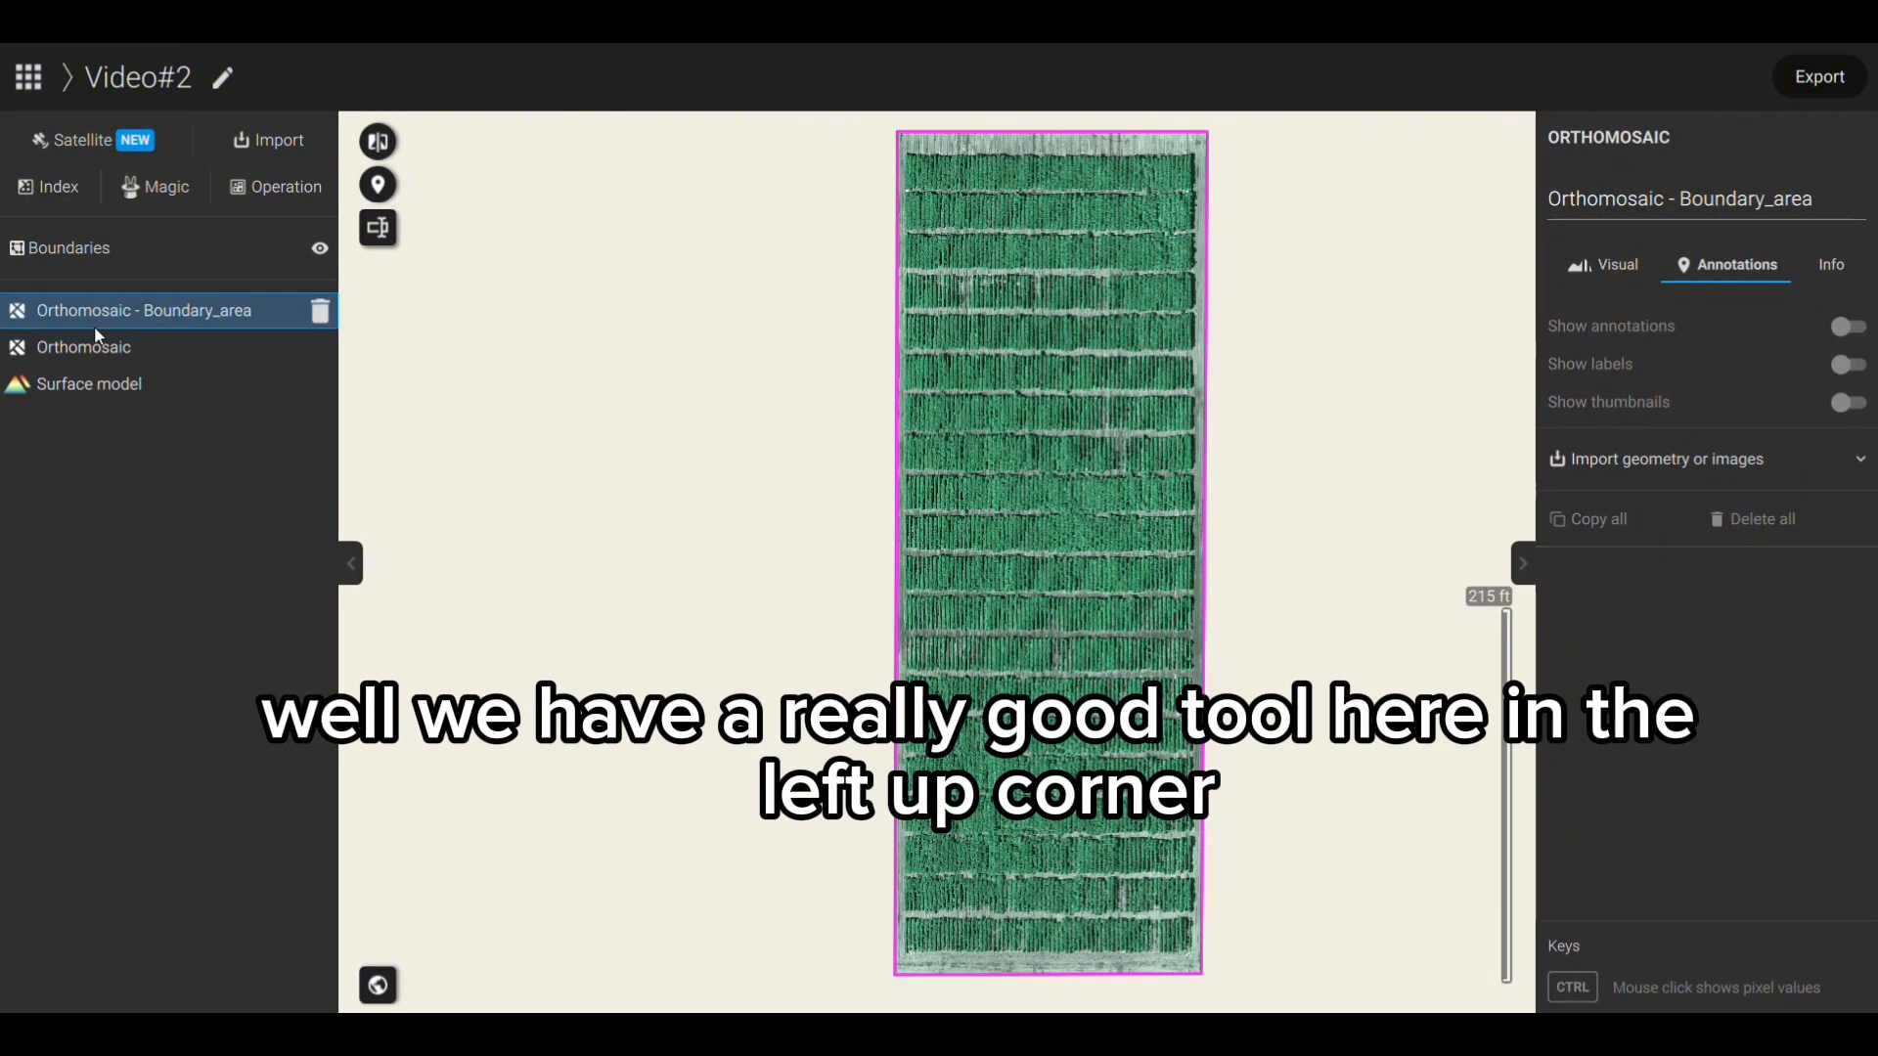
left_click(48, 193)
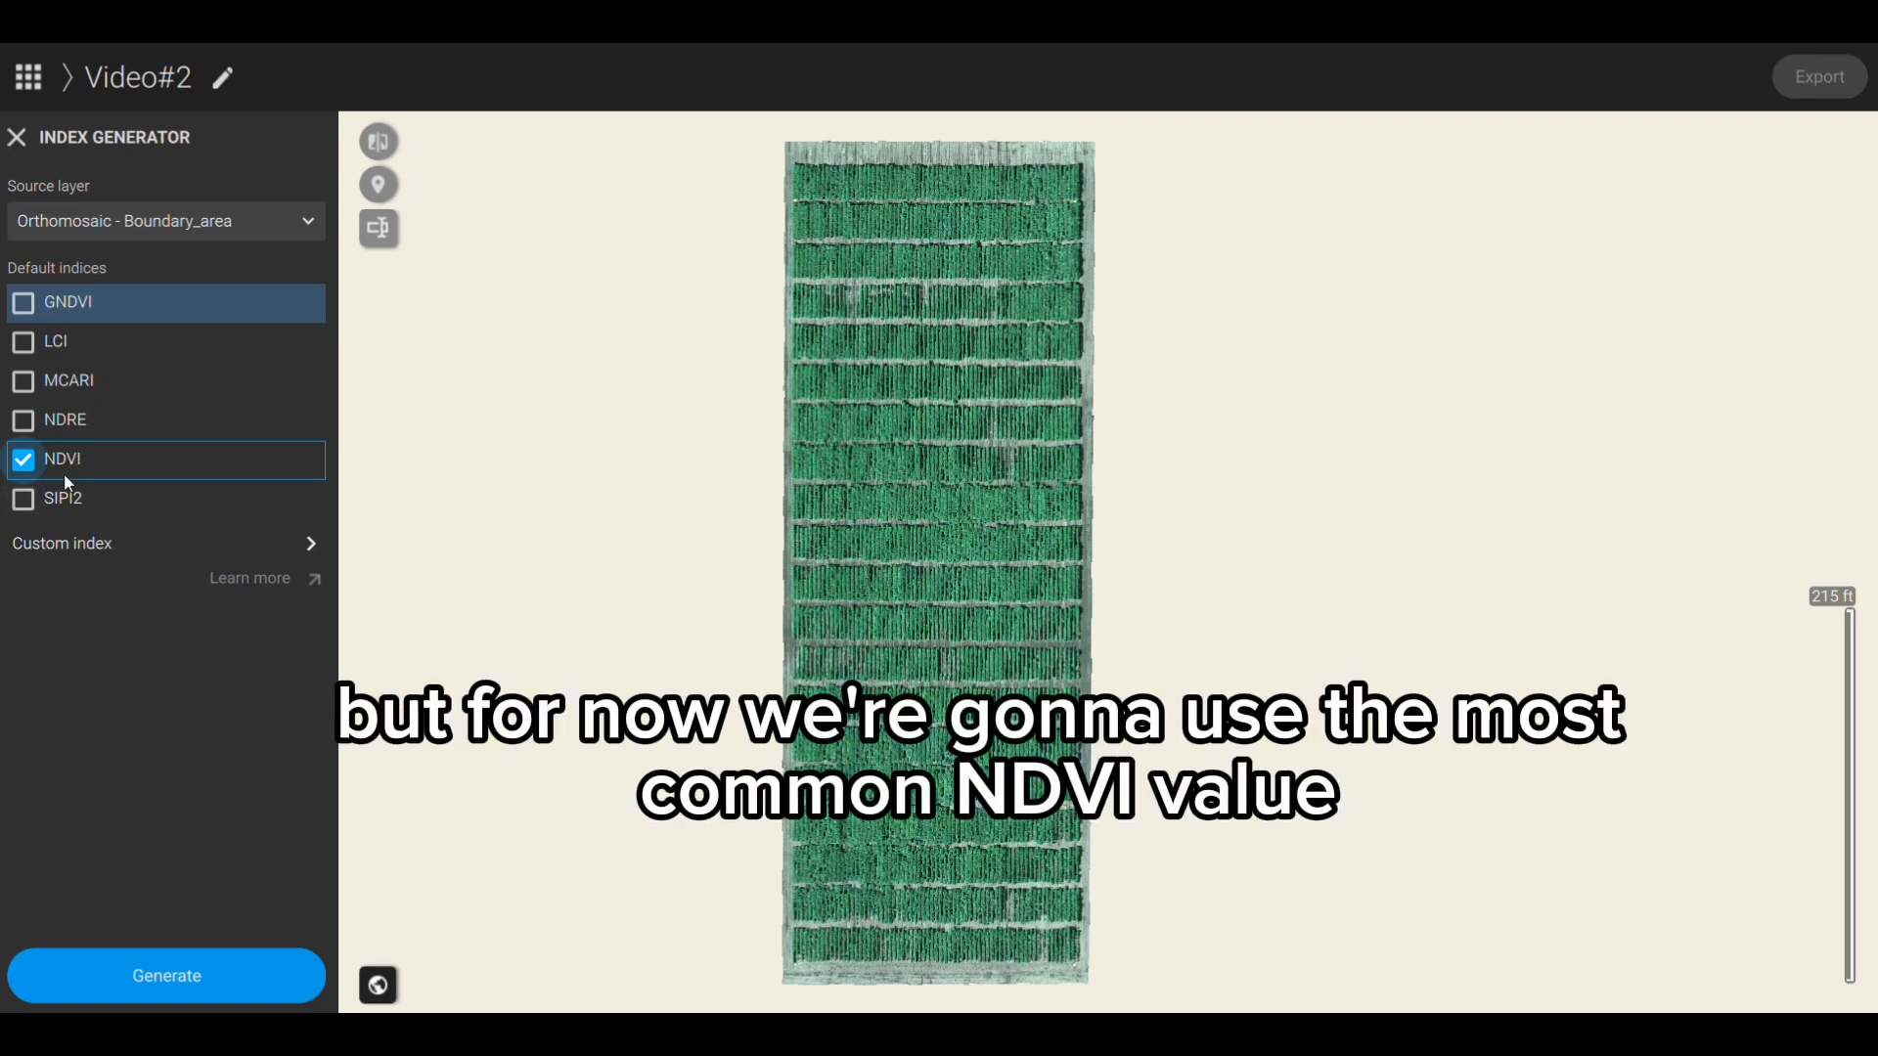
left_click(184, 976)
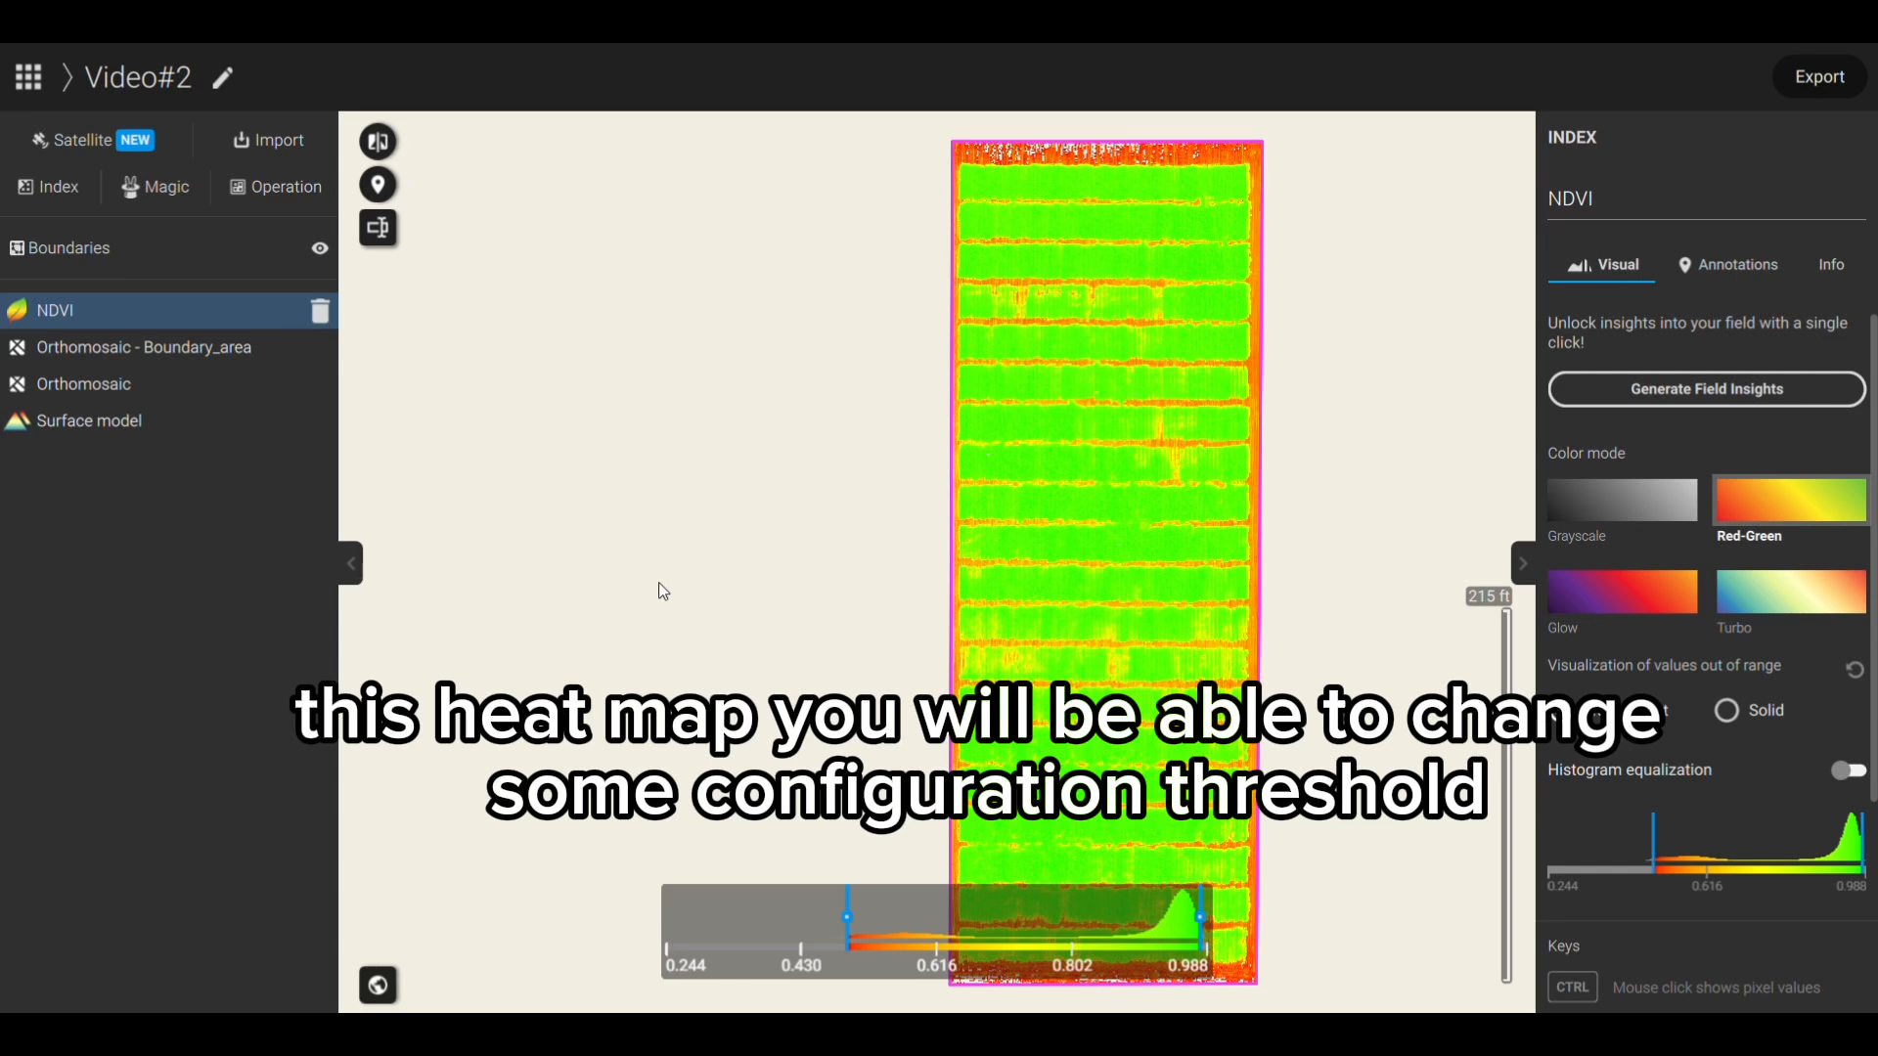
Raise the lower threshold of the NDVI heat map to about 0.65 to exclude the soil between the plots
left_click_drag(788, 558, 640, 518)
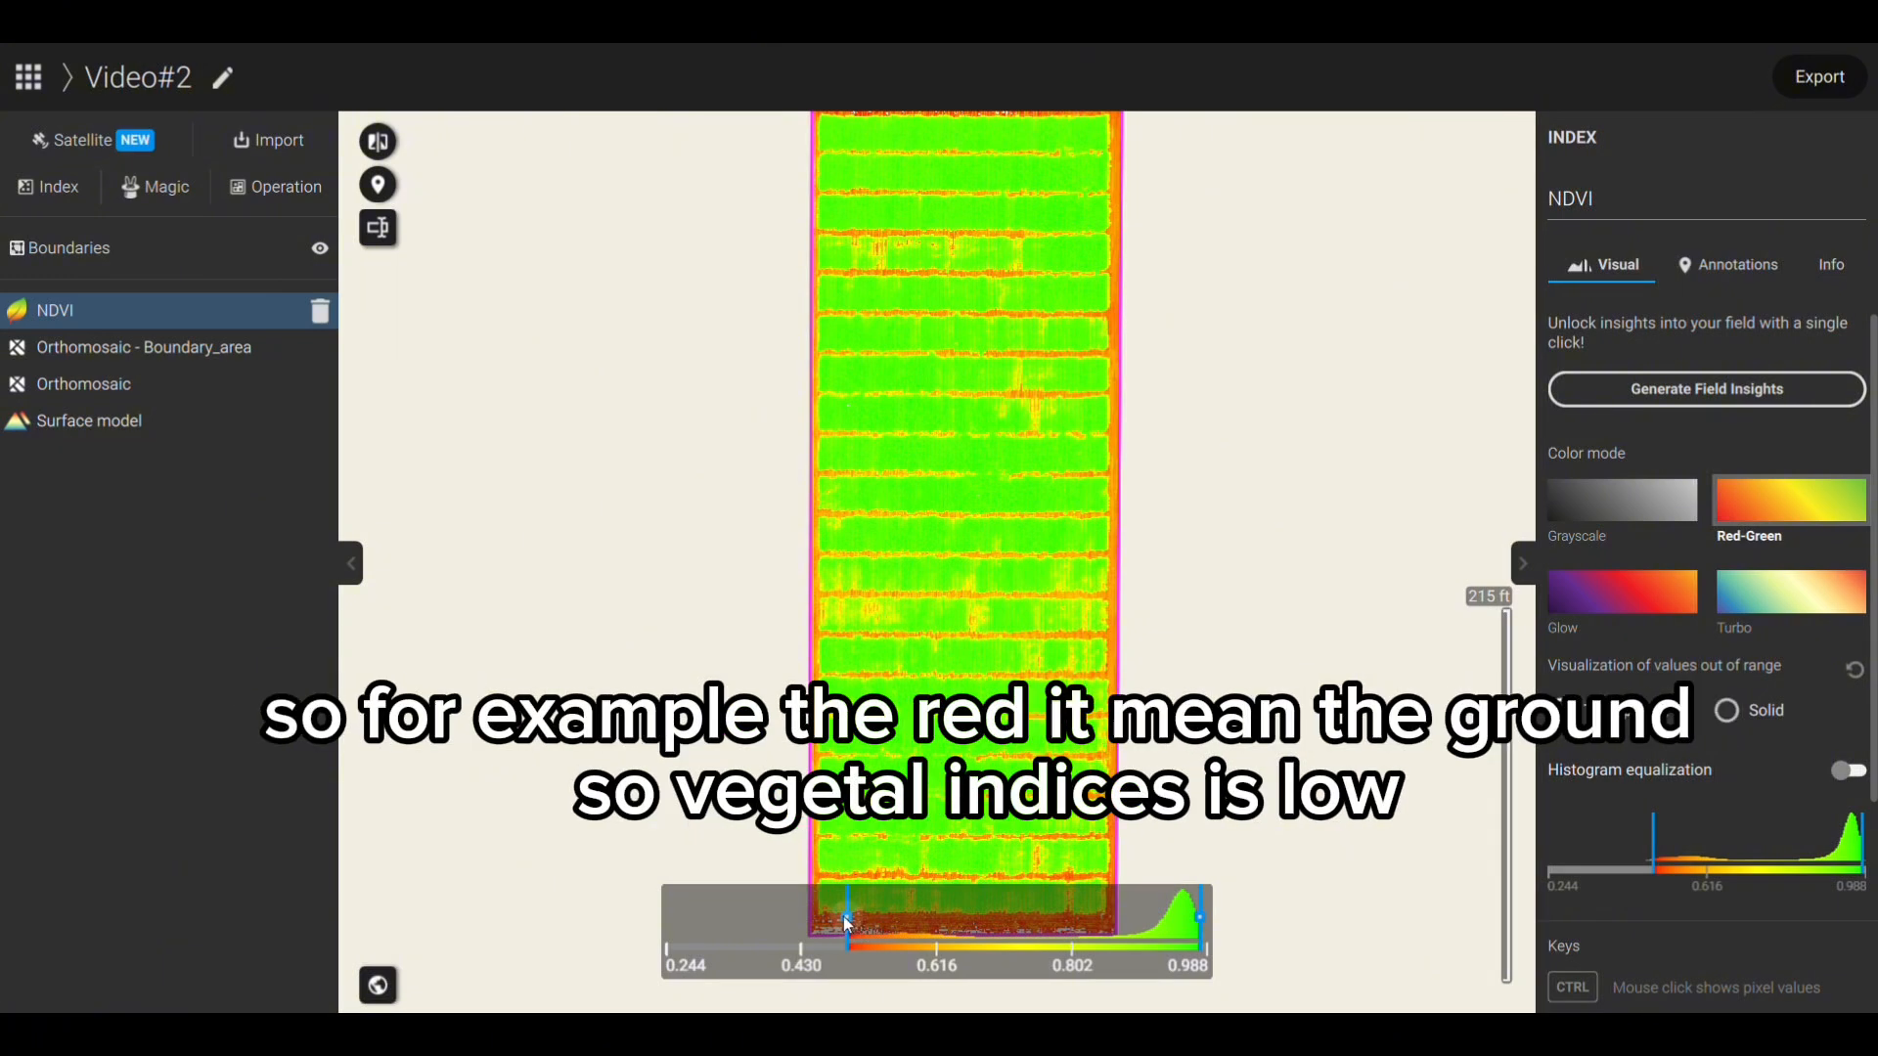
left_click_drag(848, 918, 878, 911)
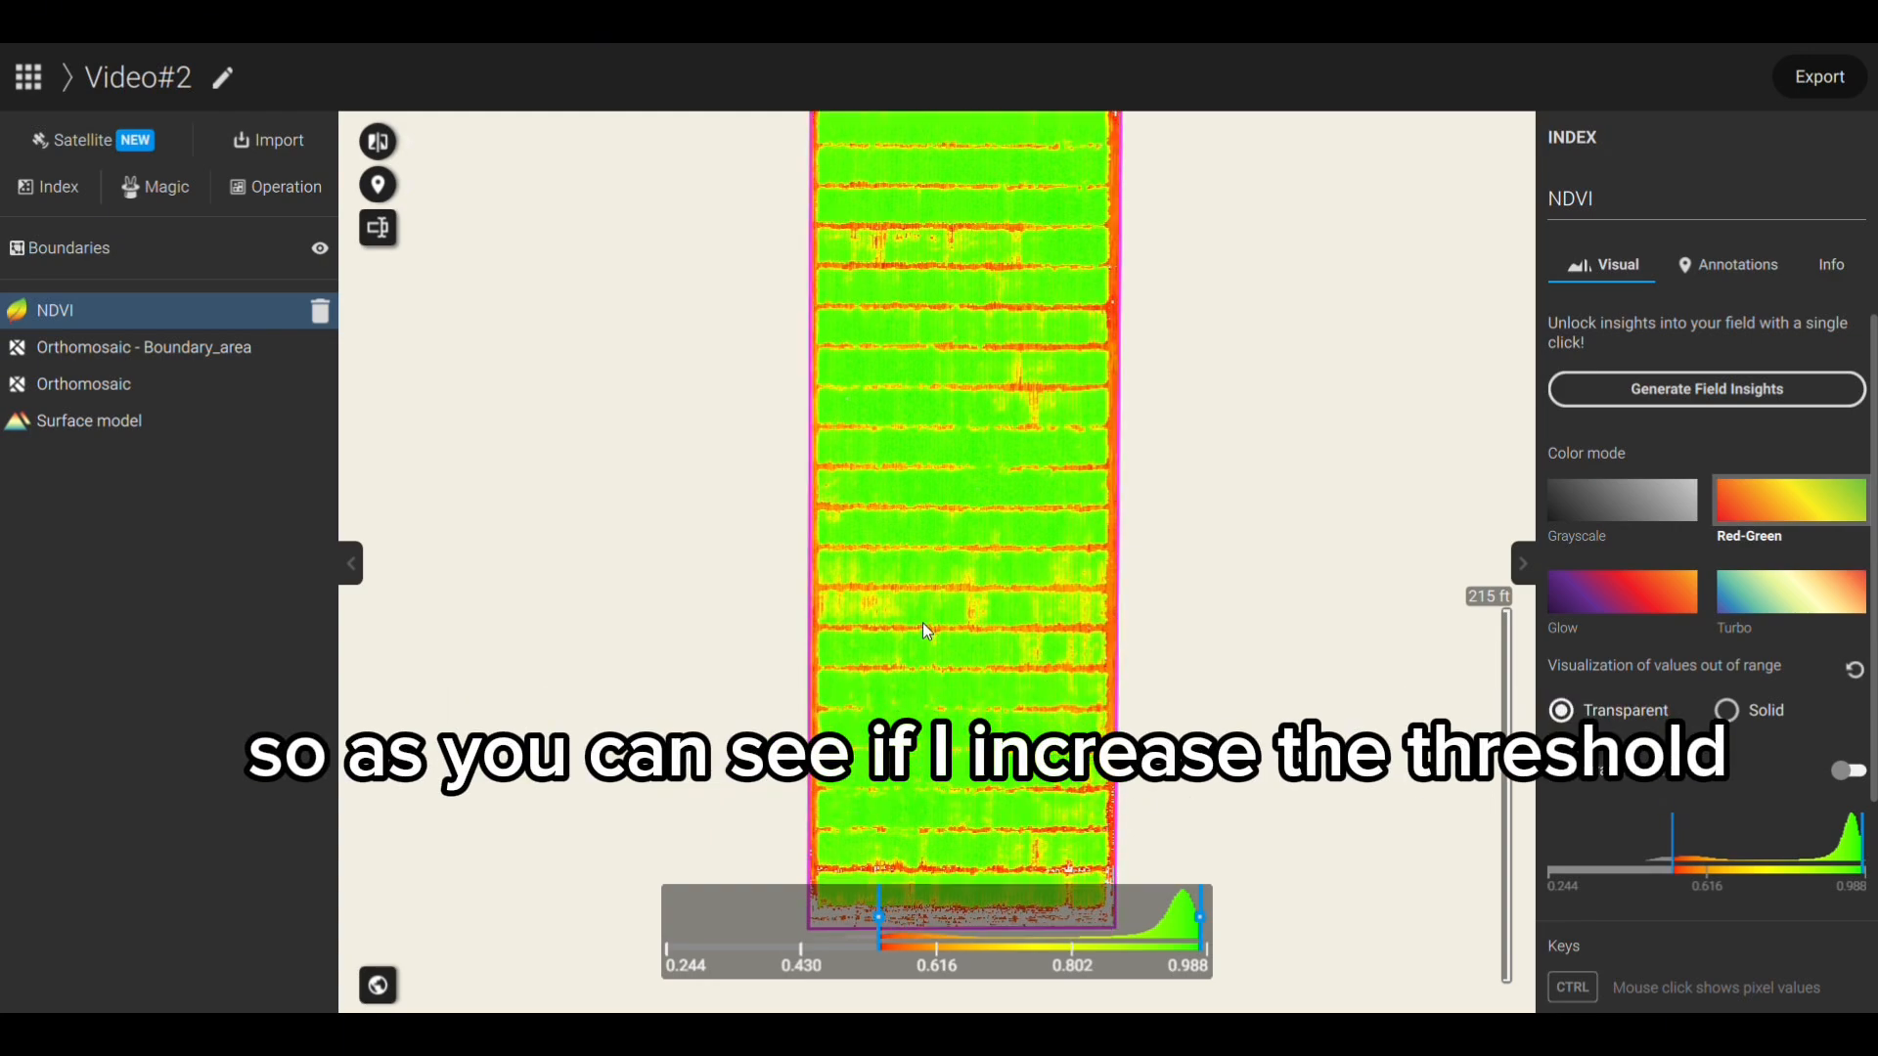
scroll(927, 626, "up", 3)
scroll(955, 724, "up", 2)
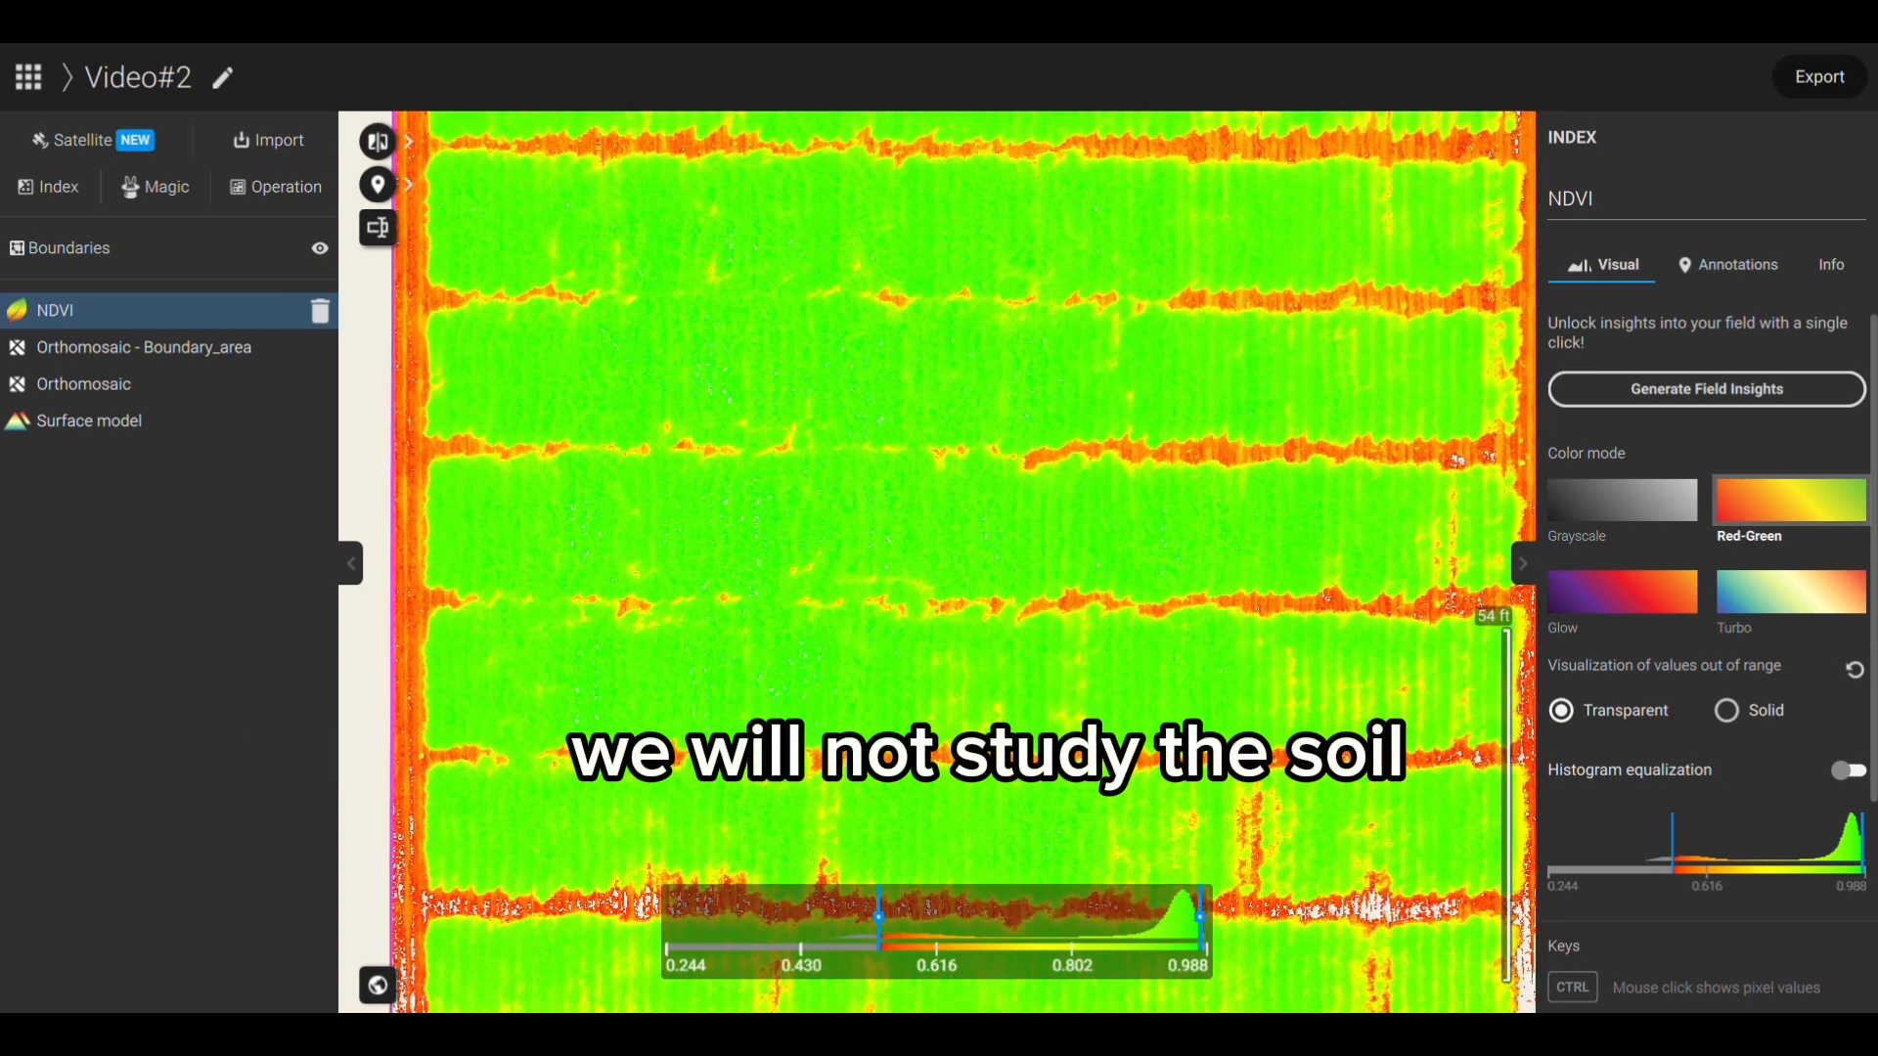
left_click_drag(927, 593, 884, 463)
left_click_drag(884, 463, 881, 364)
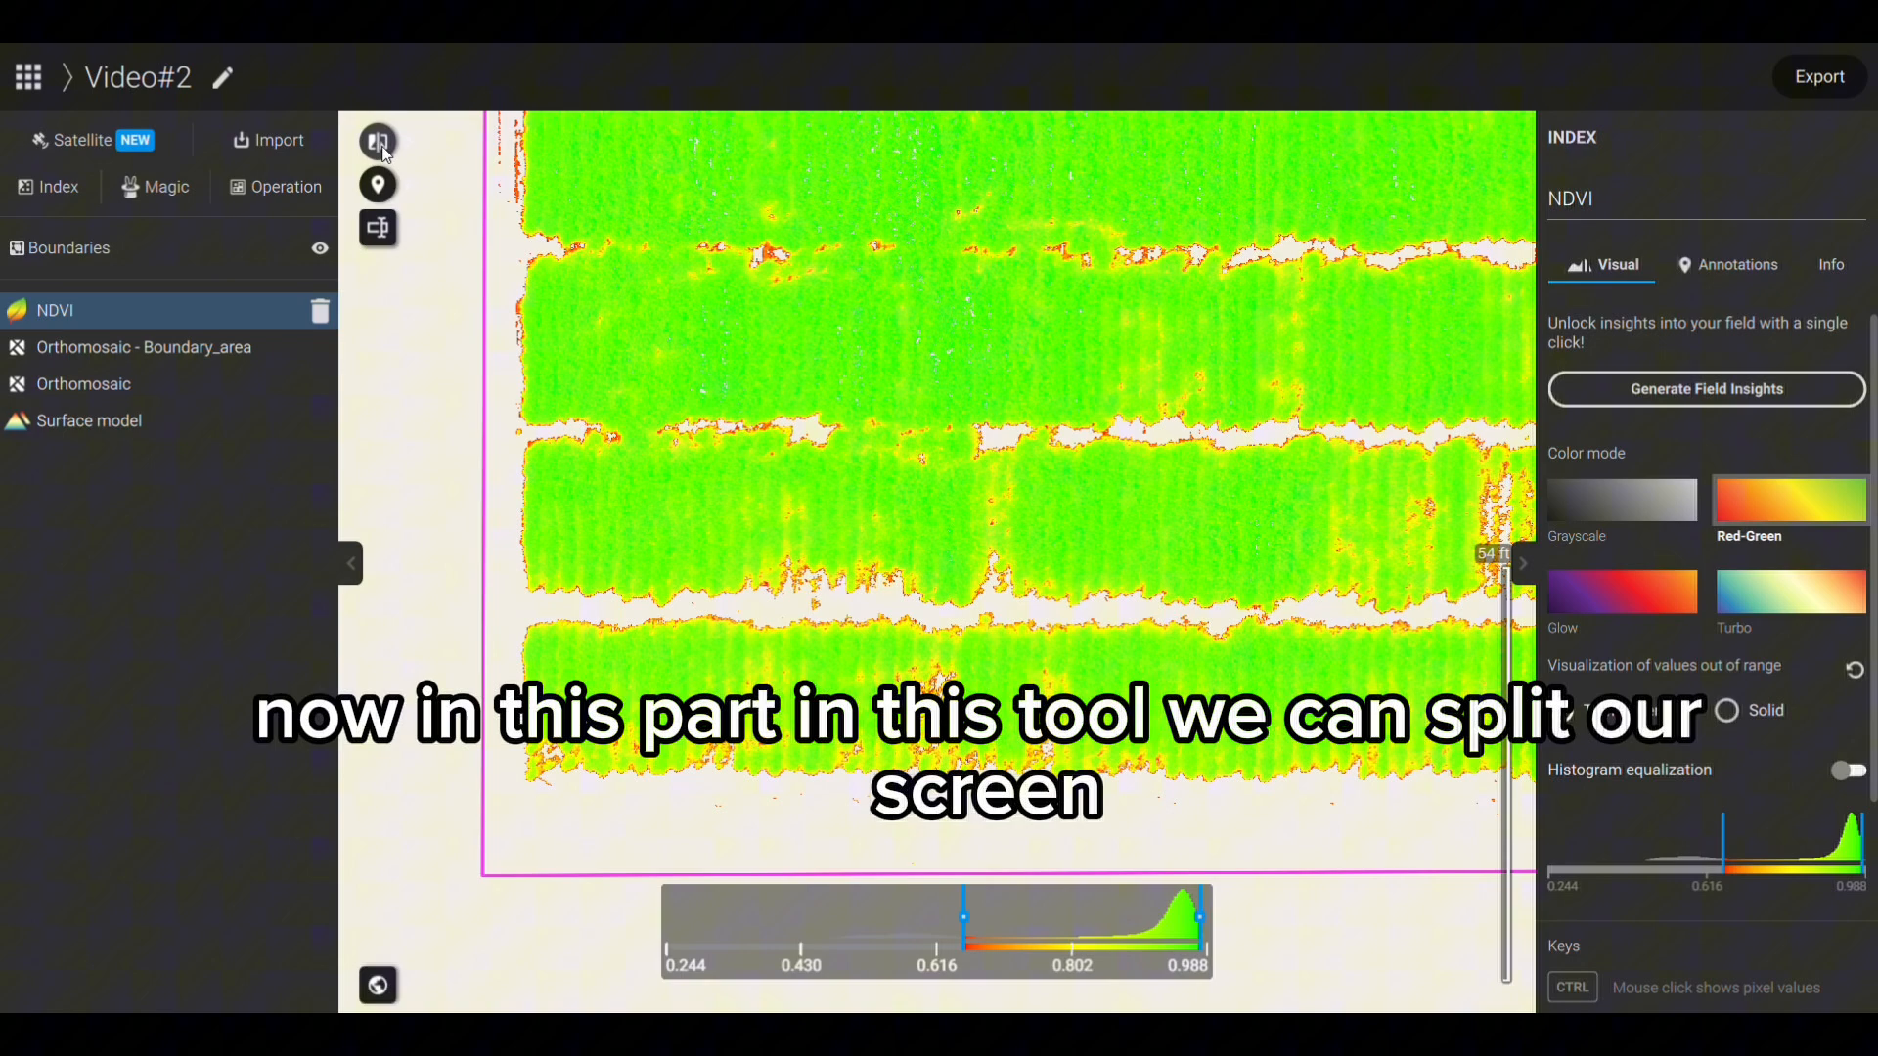
Compare the NDVI layer with Orthomosaic - Boundary_area in a split view, shifting the divider over a gap between plots
left_click(378, 143)
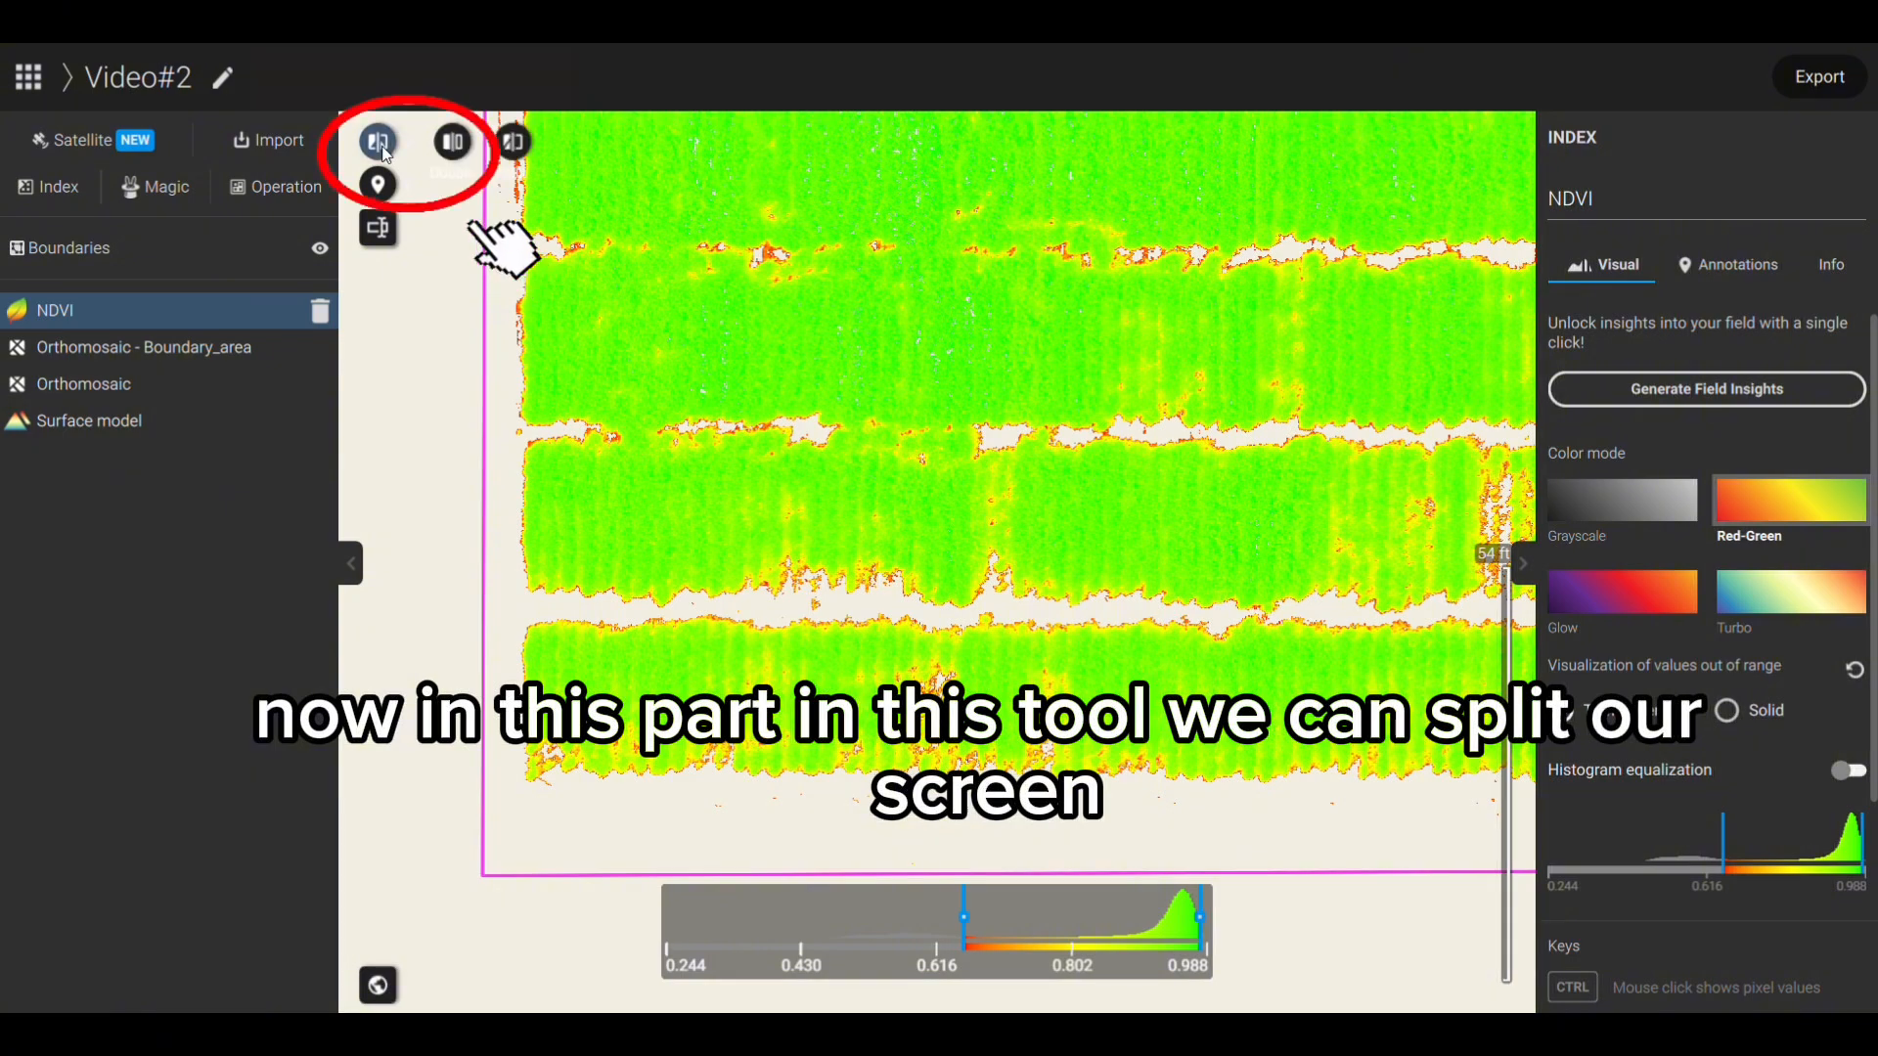
left_click(513, 143)
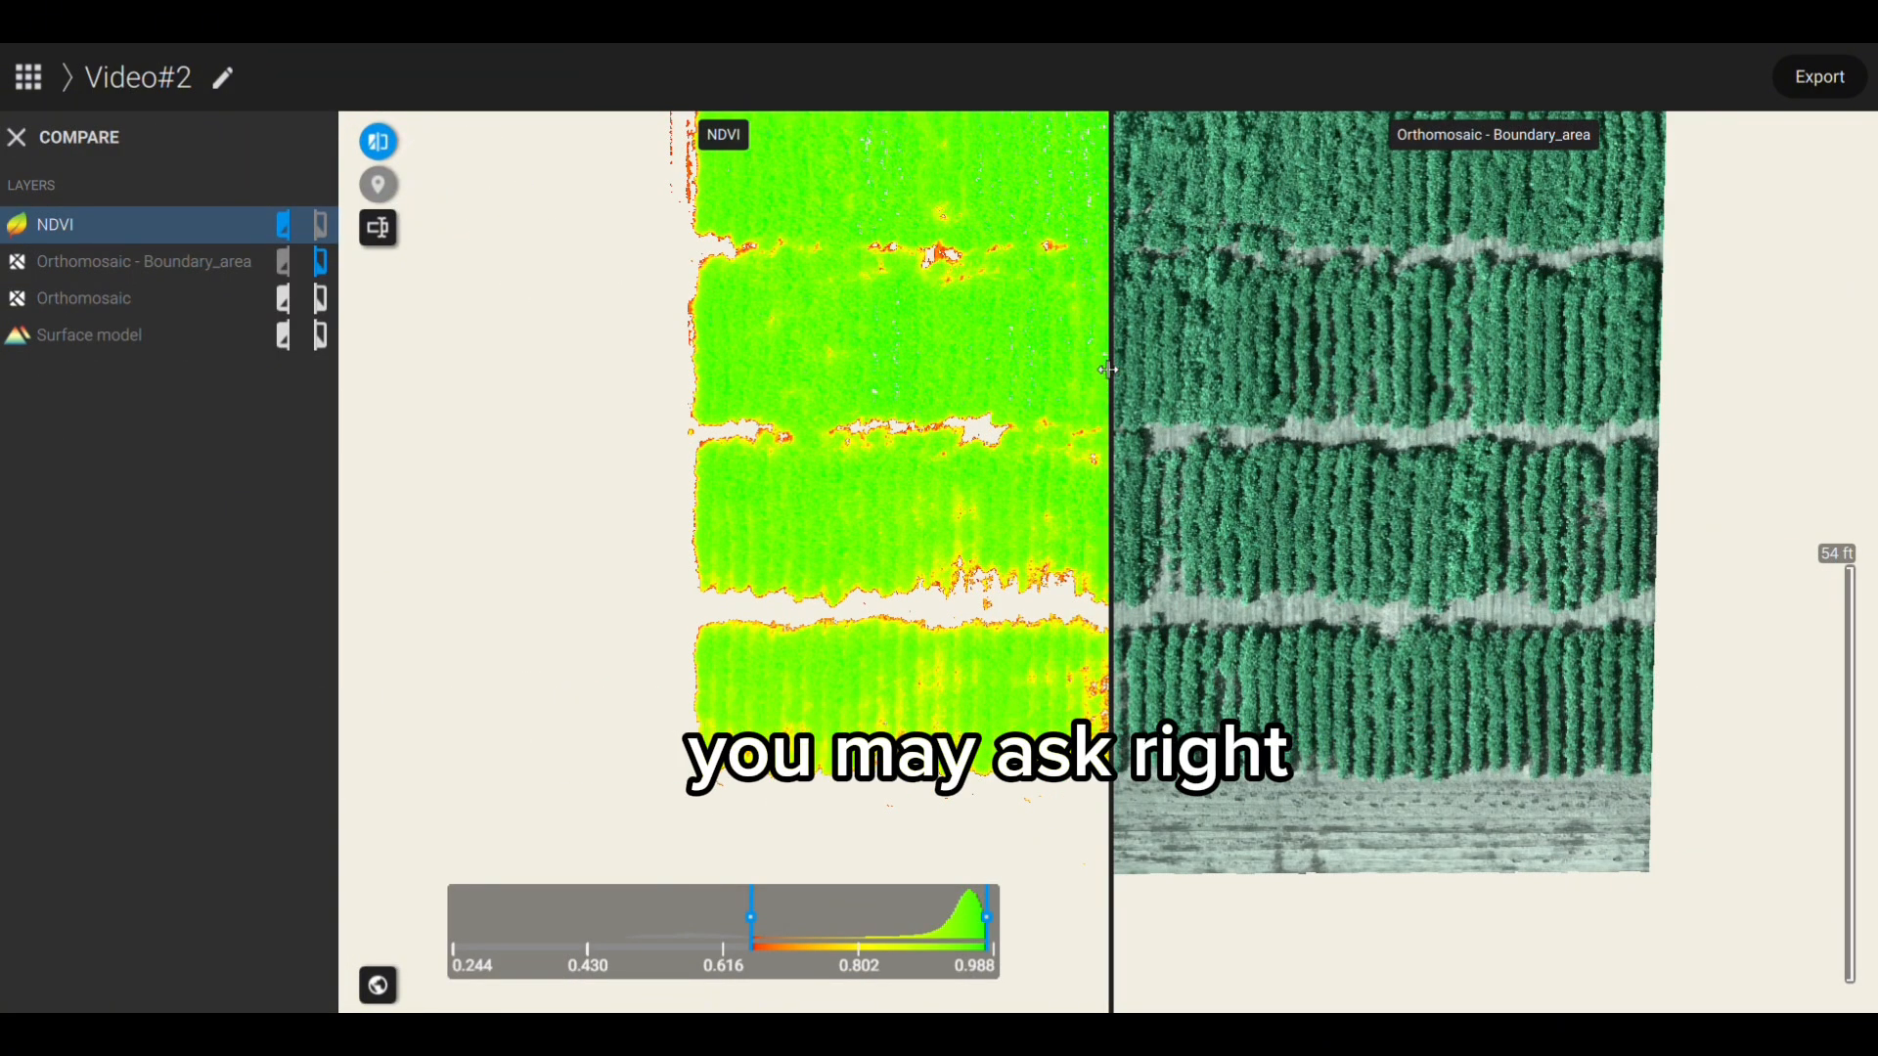
left_click_drag(1114, 372, 1042, 370)
scroll(1042, 369, "up", 5)
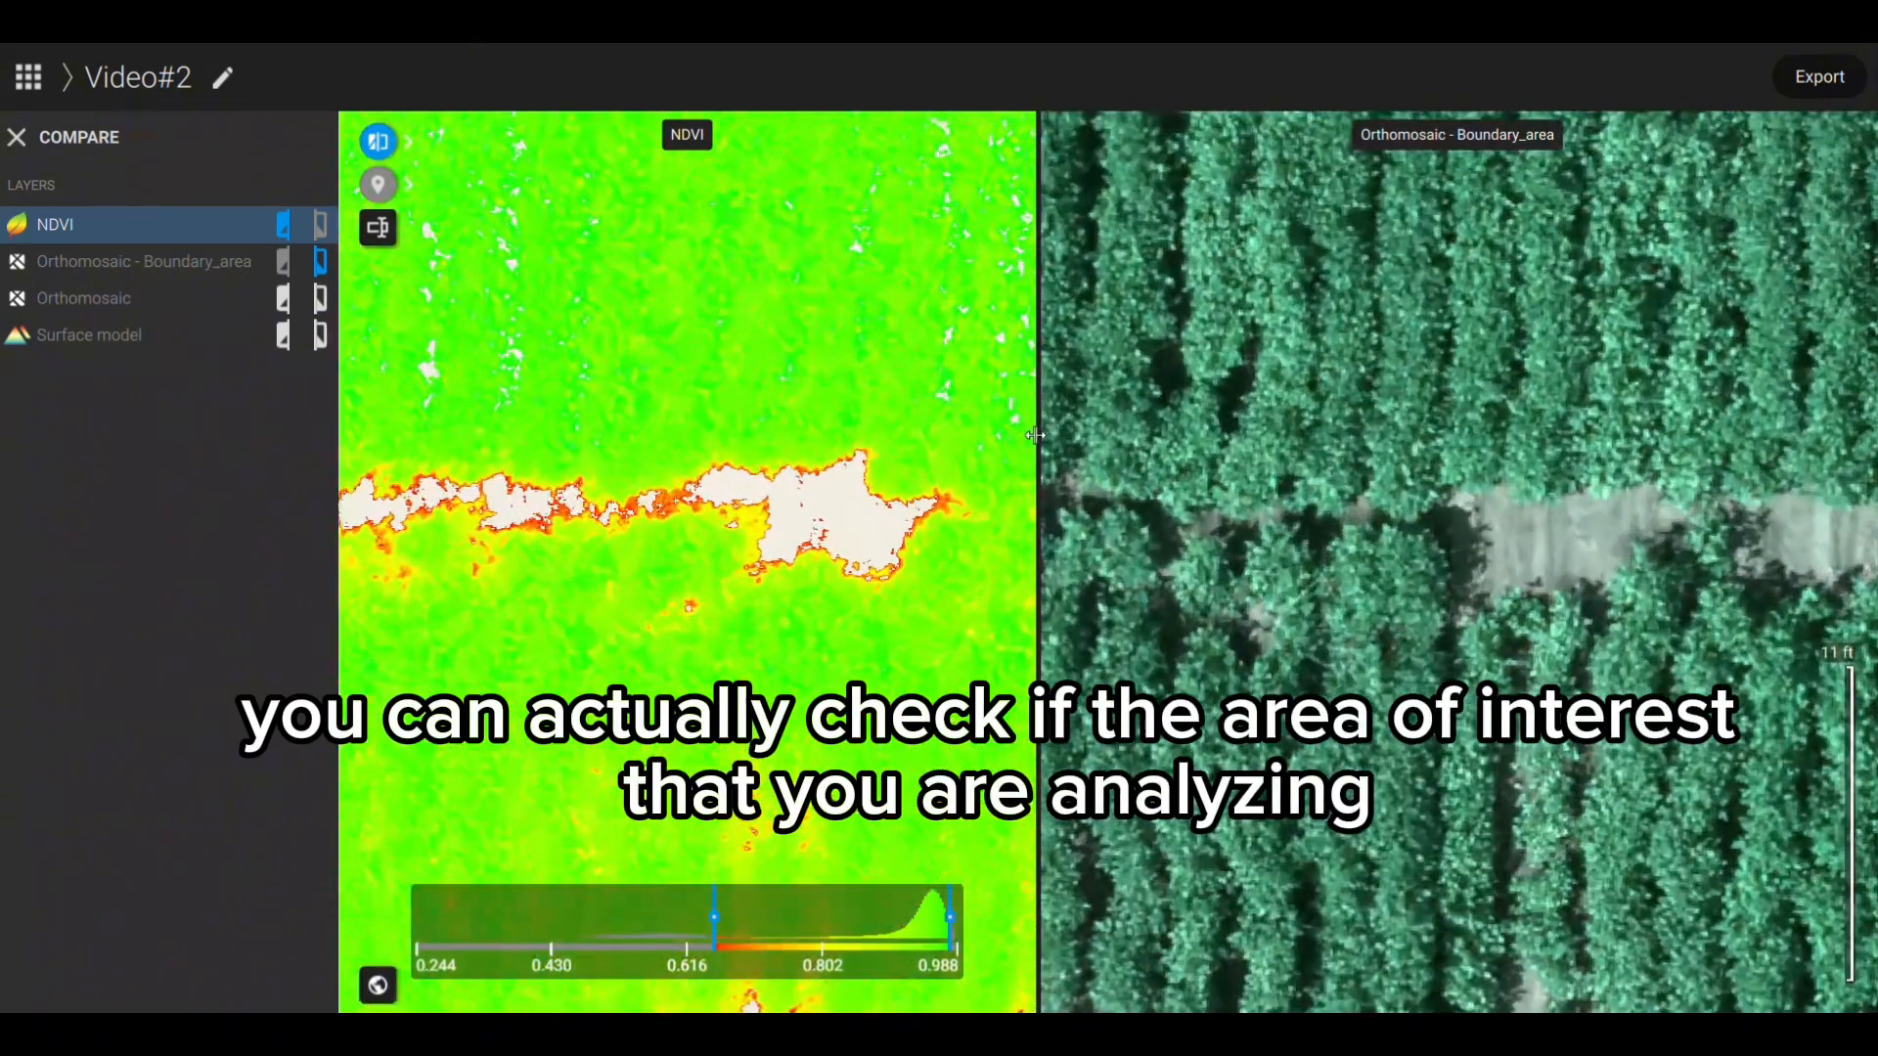
left_click_drag(991, 437, 1085, 443)
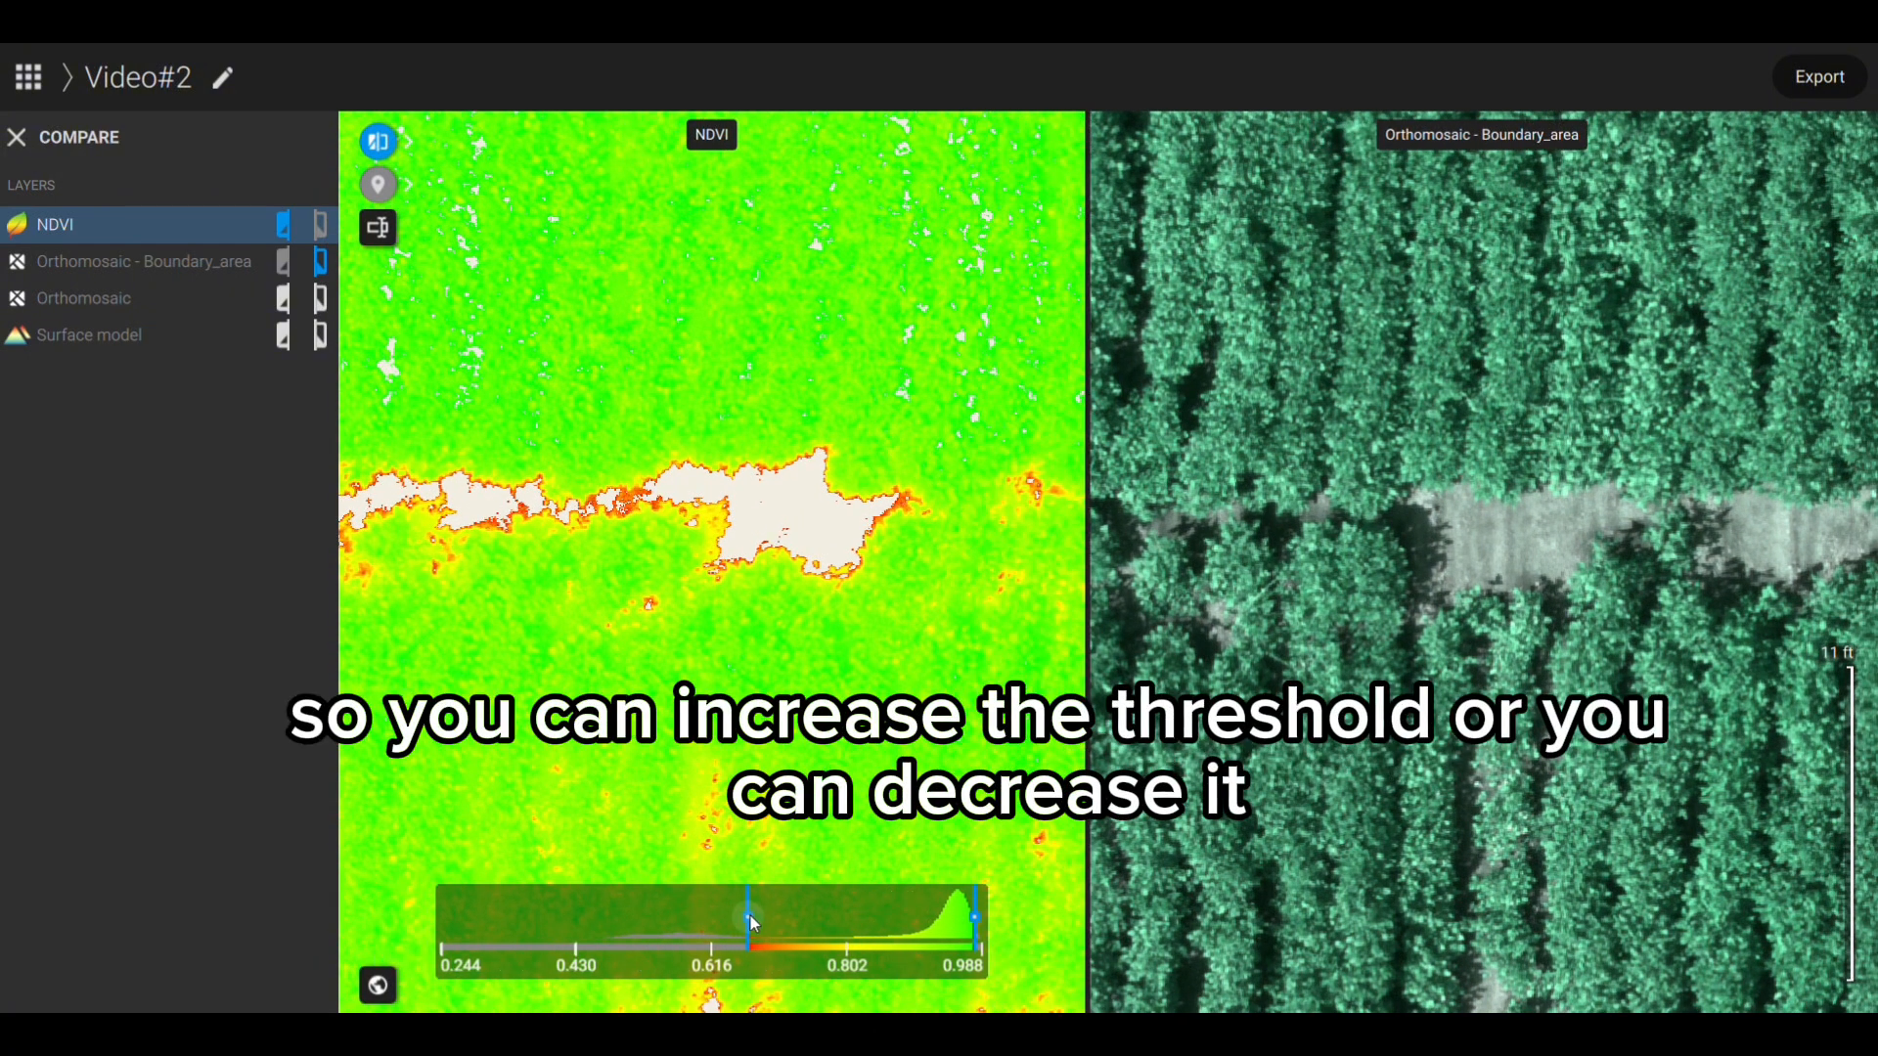
Raise the lower NDVI threshold to about 0.86 against the orthomosaic and close the comparison
left_click_drag(741, 917, 893, 919)
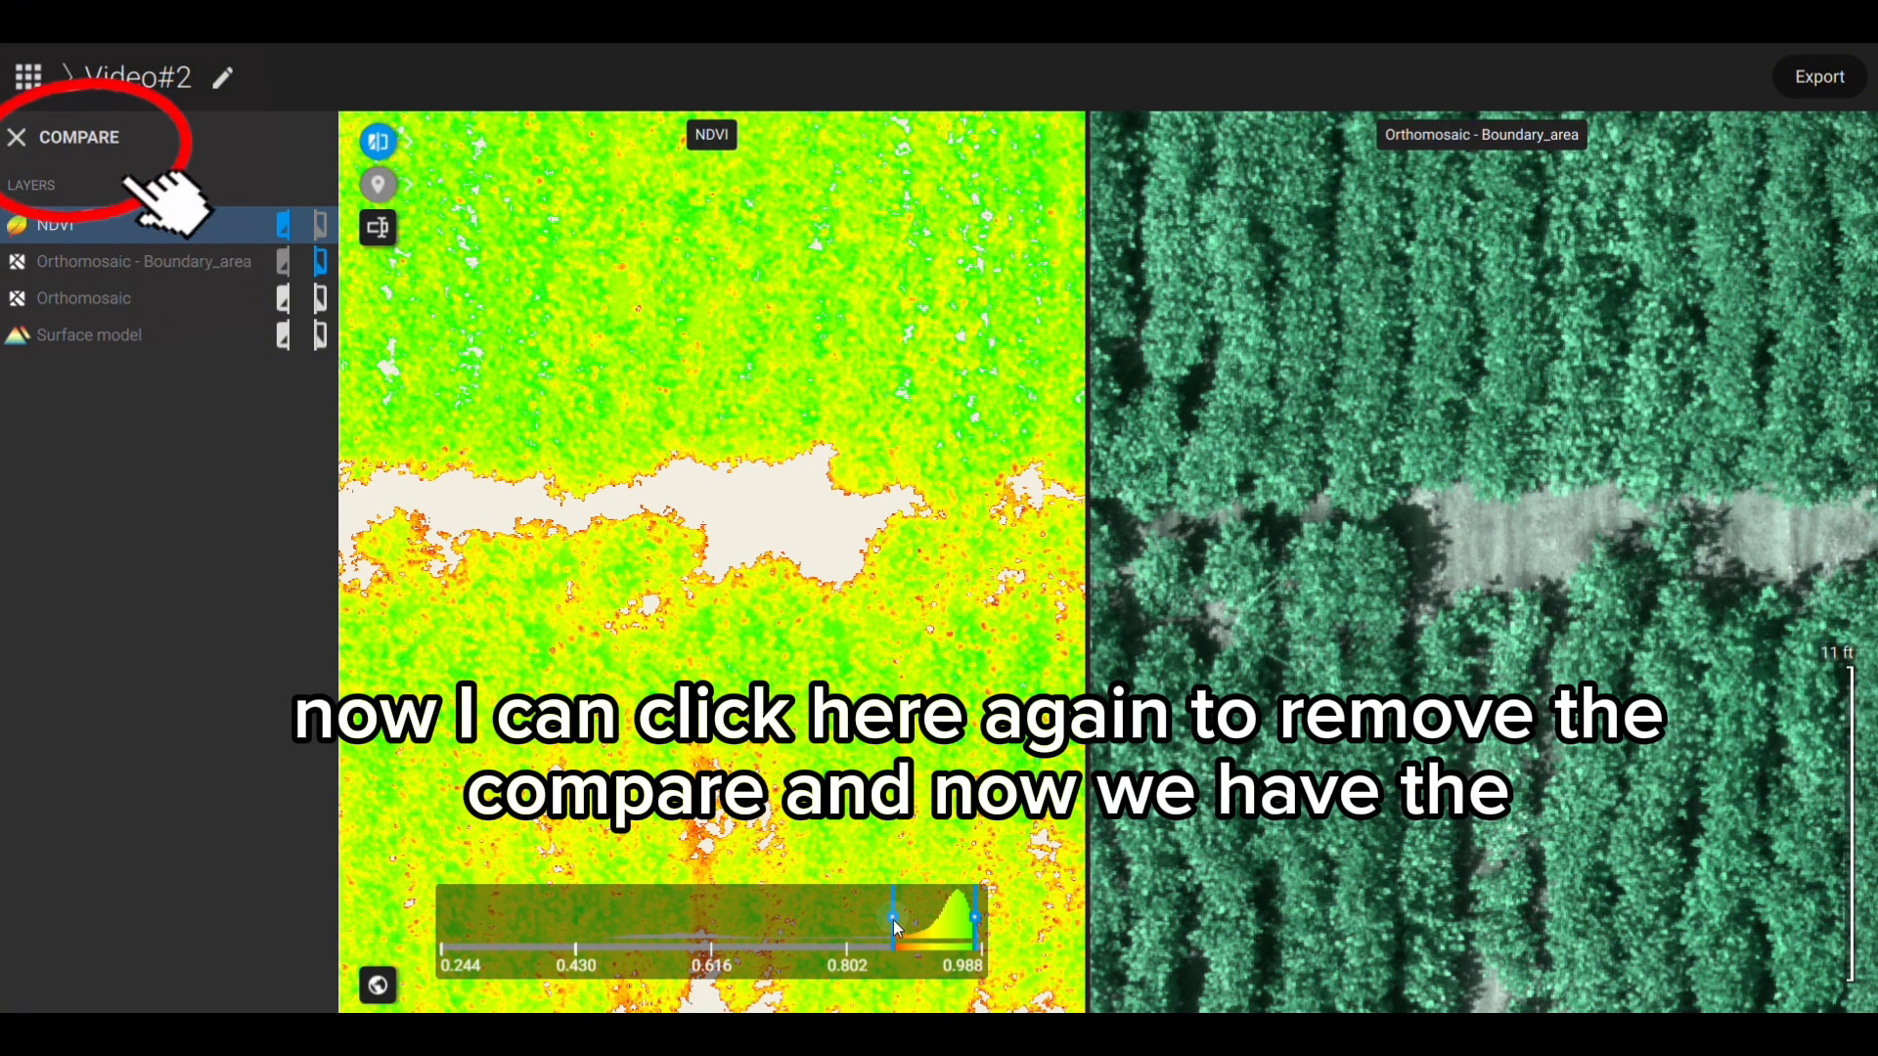
left_click(16, 137)
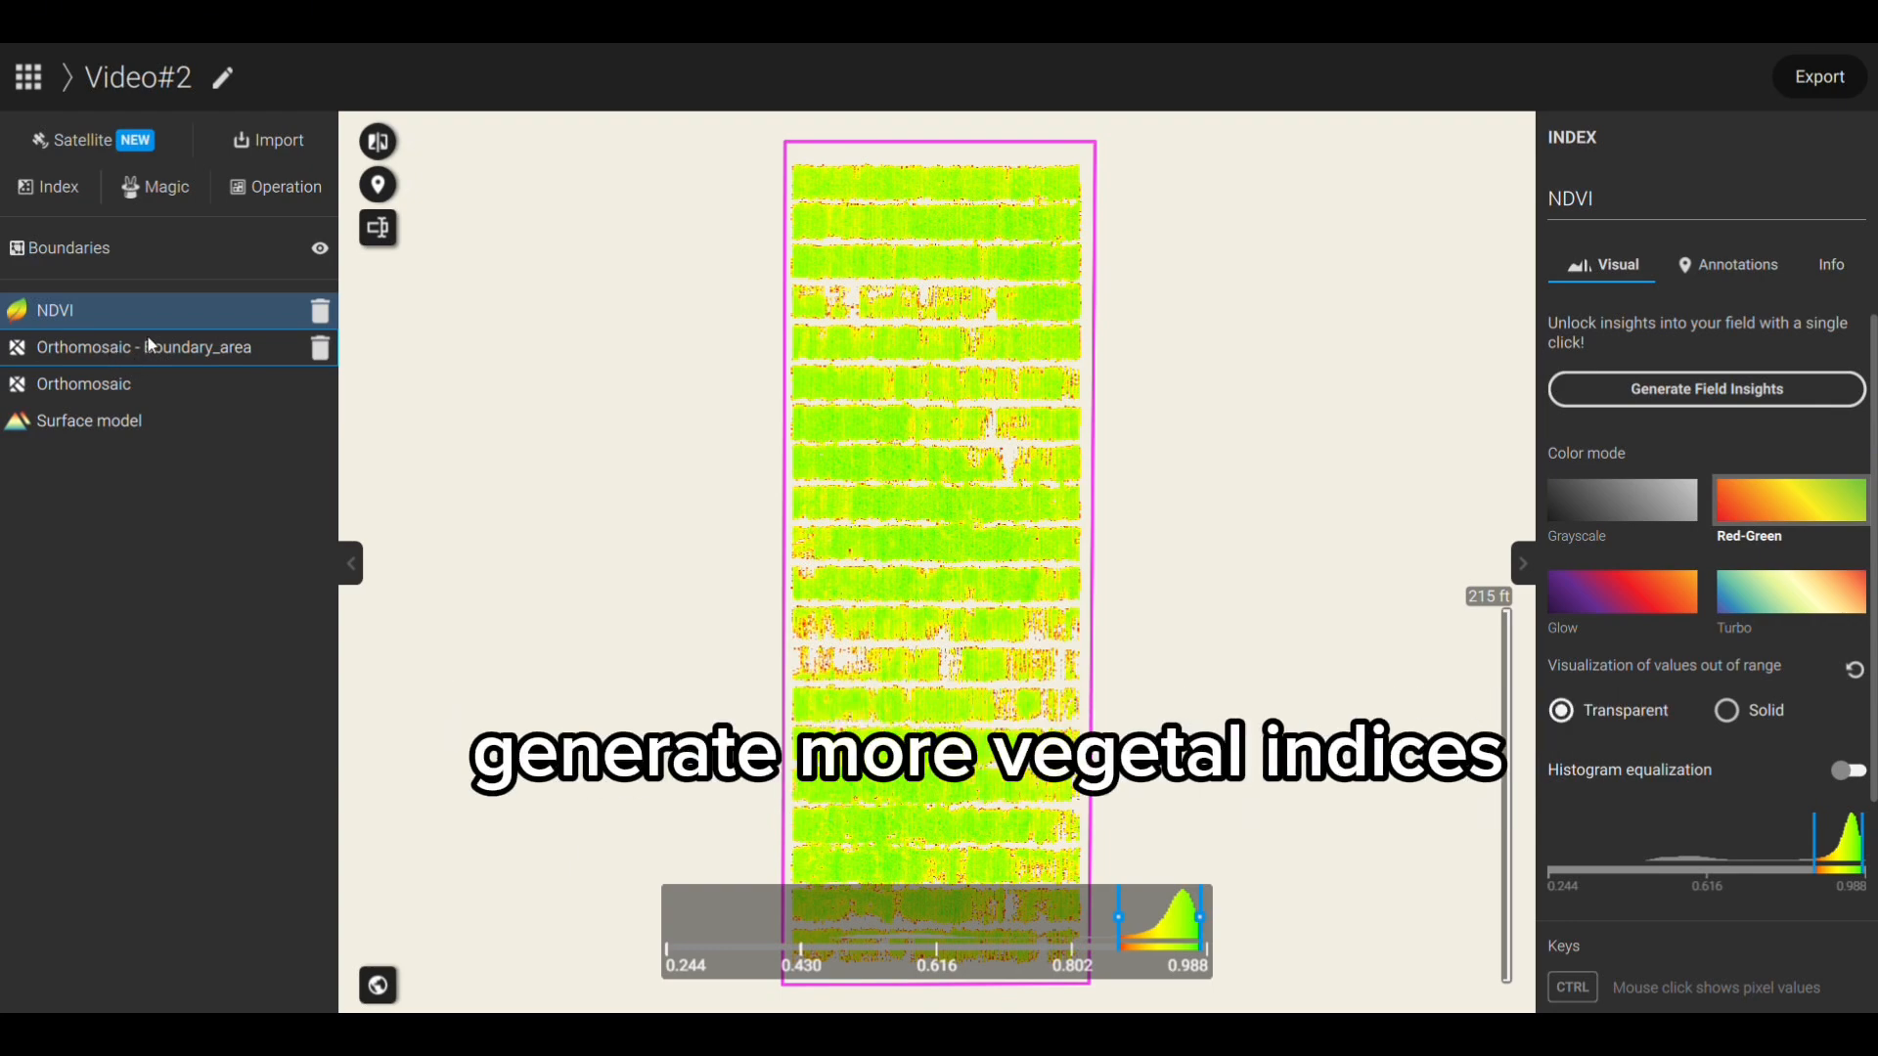
View the Orthomosaic - Boundary_area, full Orthomosaic and NDVI layers one after another
left_click(140, 346)
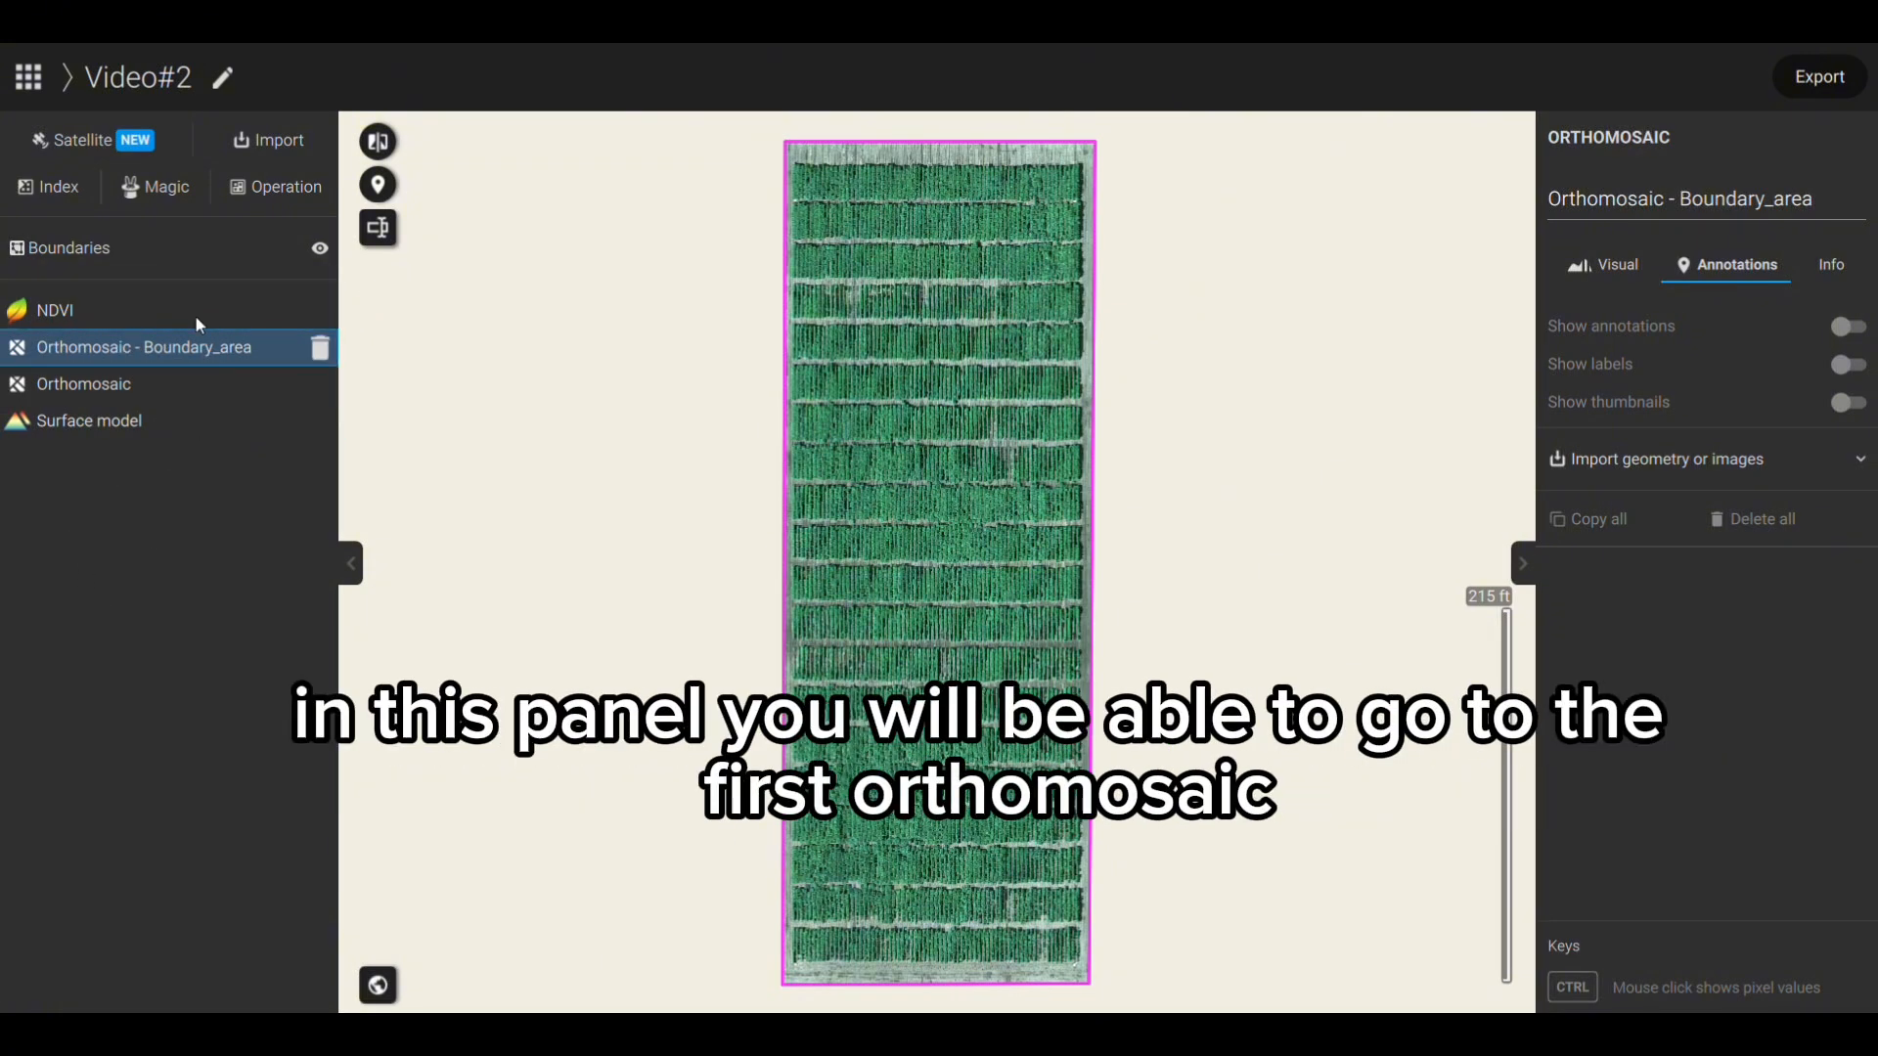
left_click(157, 392)
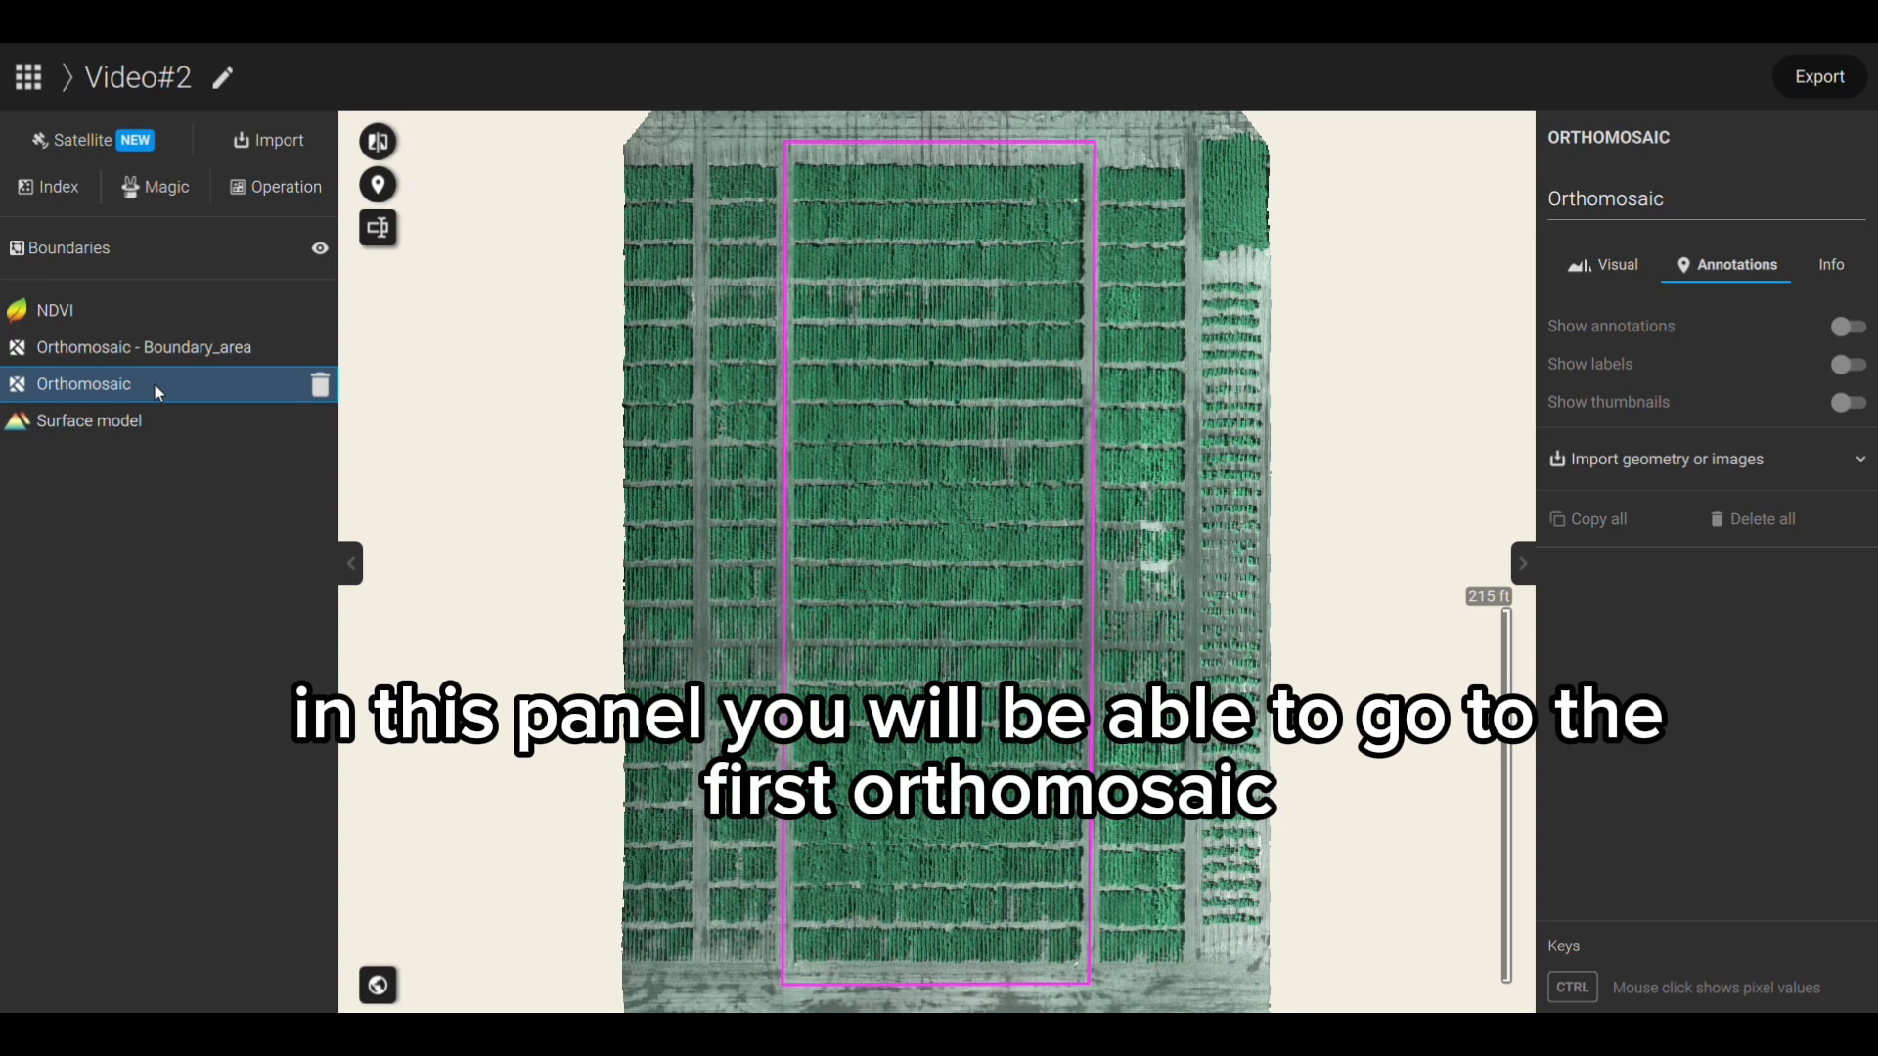
left_click(153, 350)
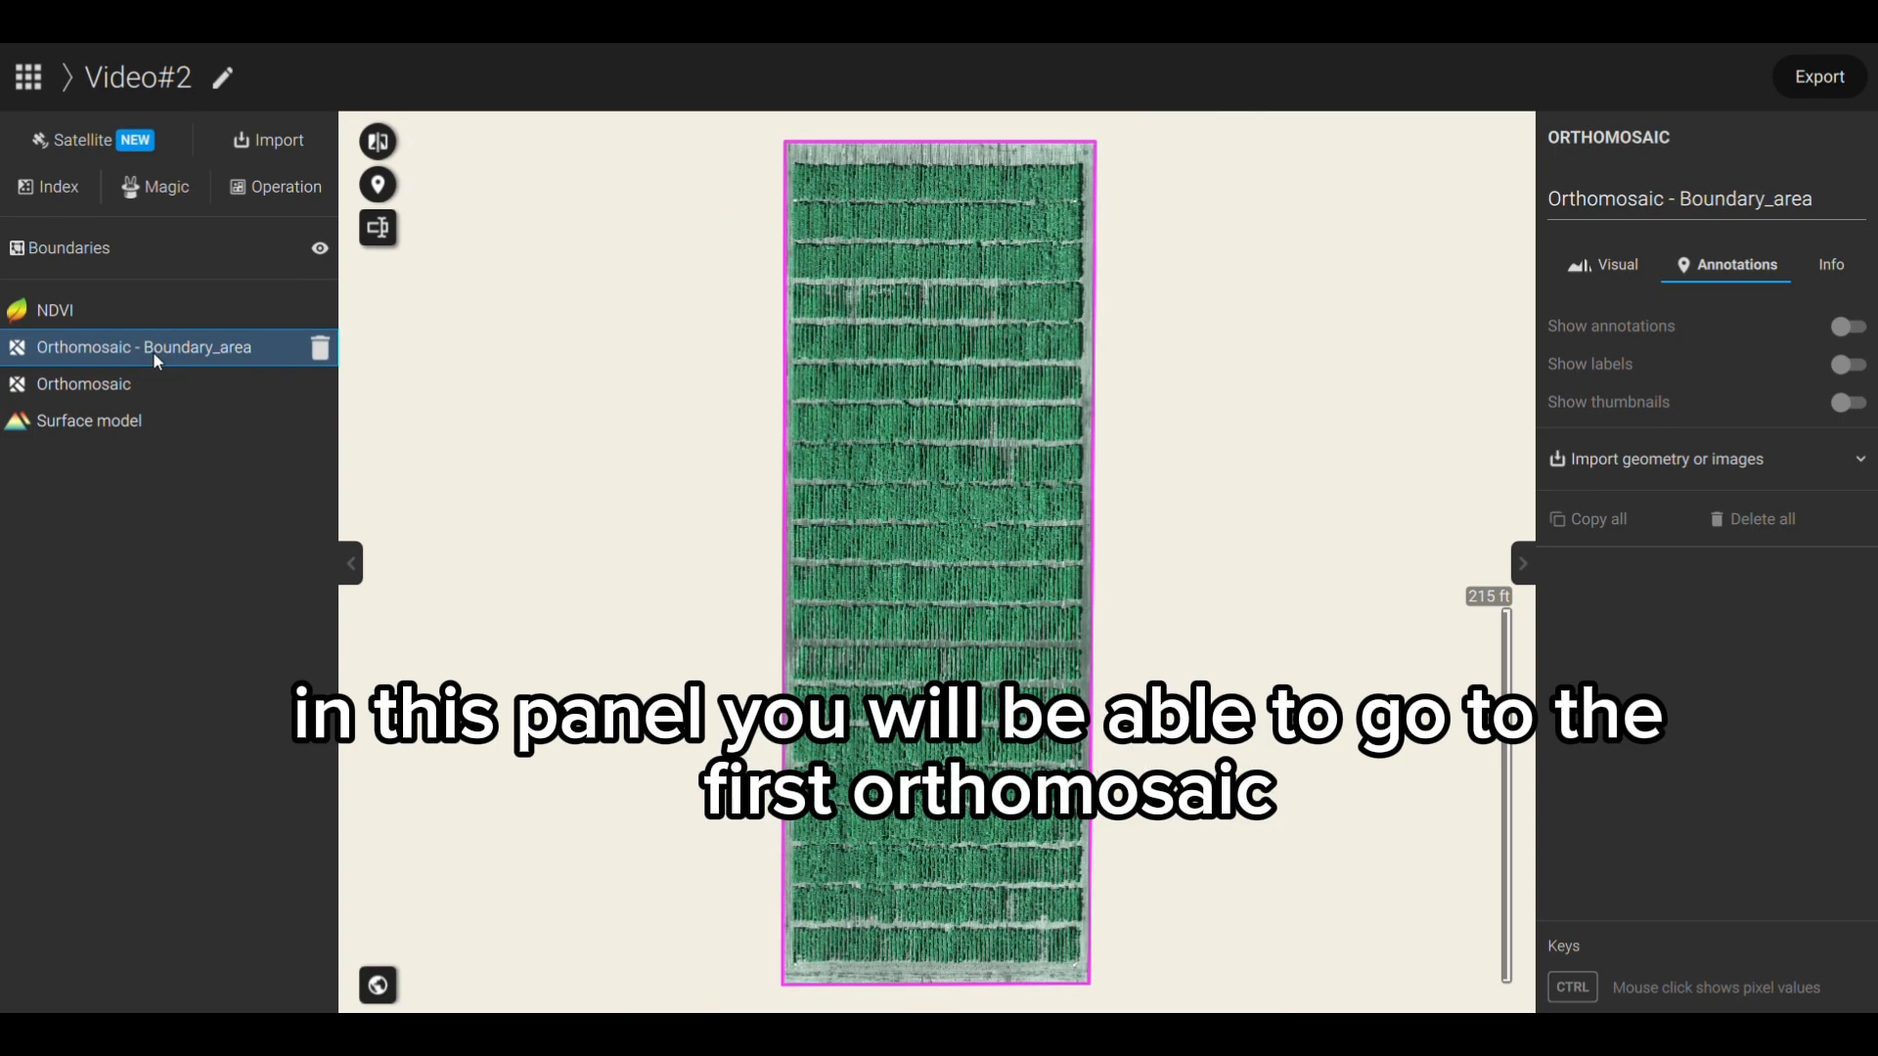
left_click(155, 313)
Generate only an NDRE index from Orthomosaic - Boundary_area and raise its lower threshold to about 0.28
left_click(146, 351)
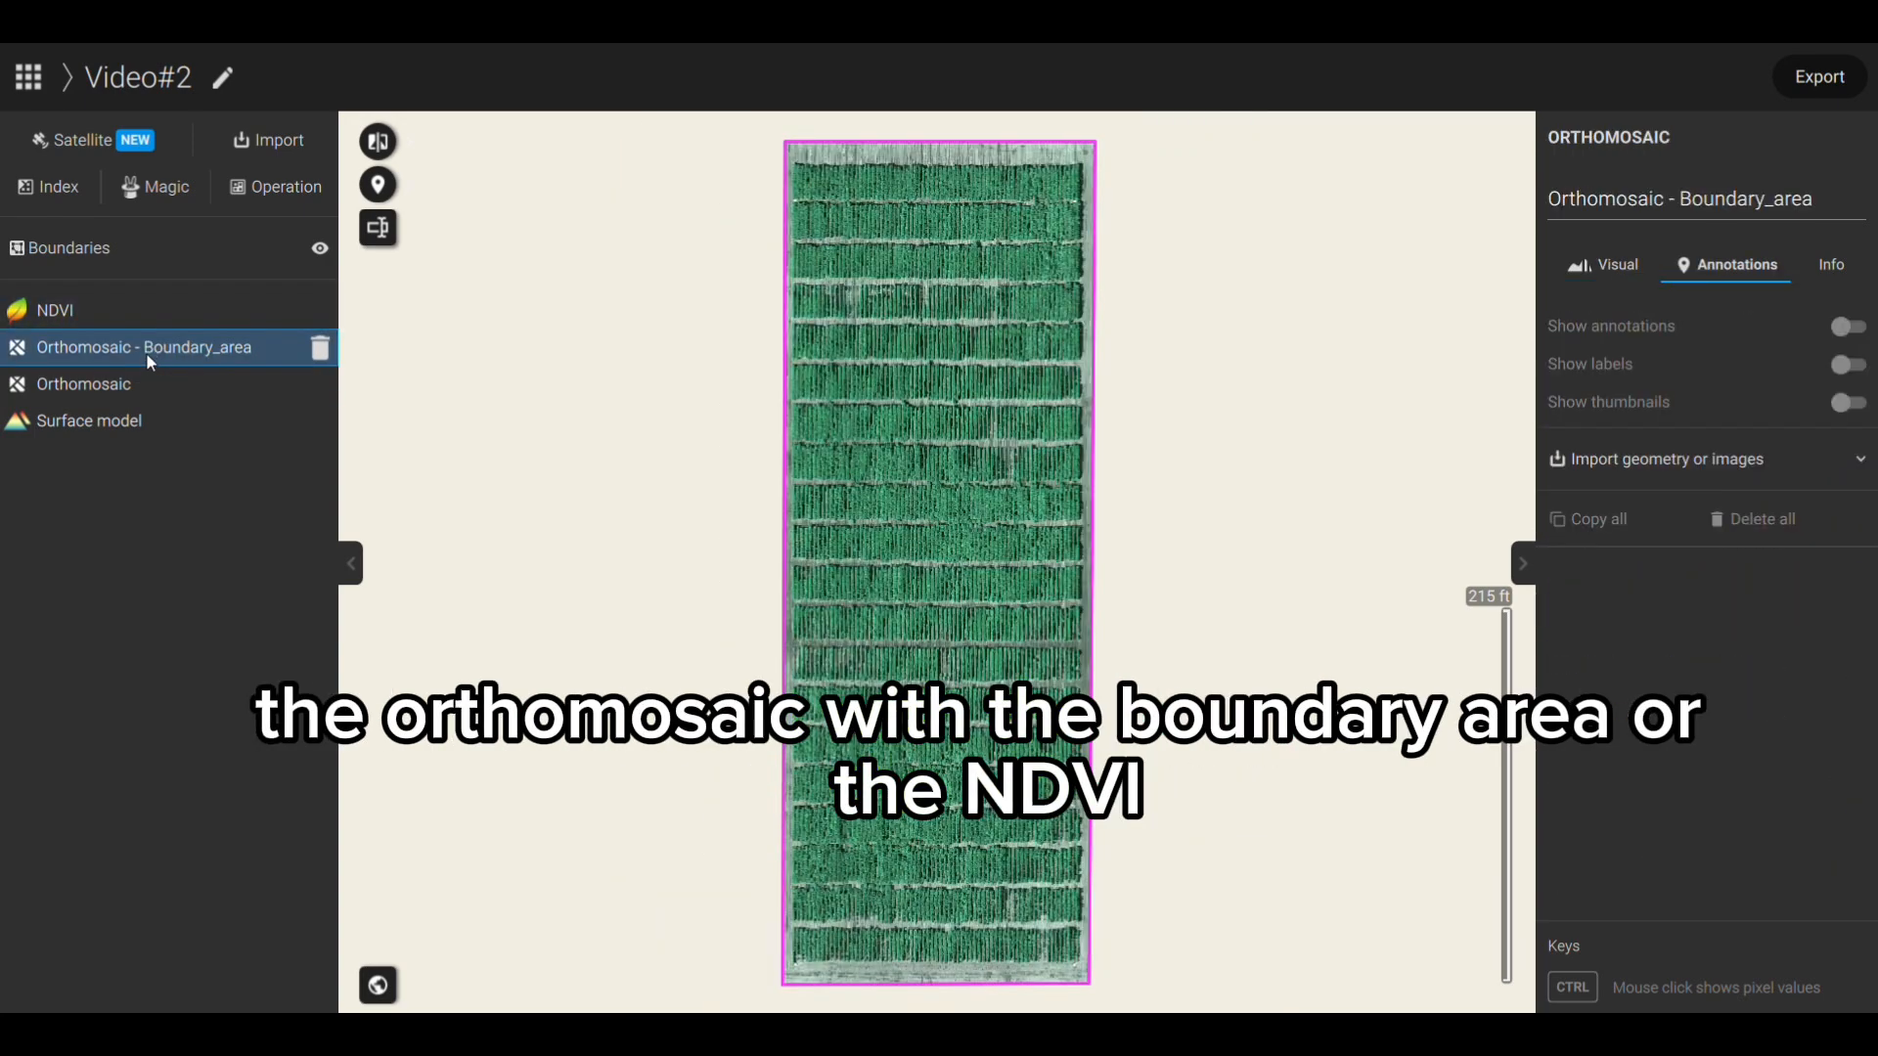
left_click(49, 187)
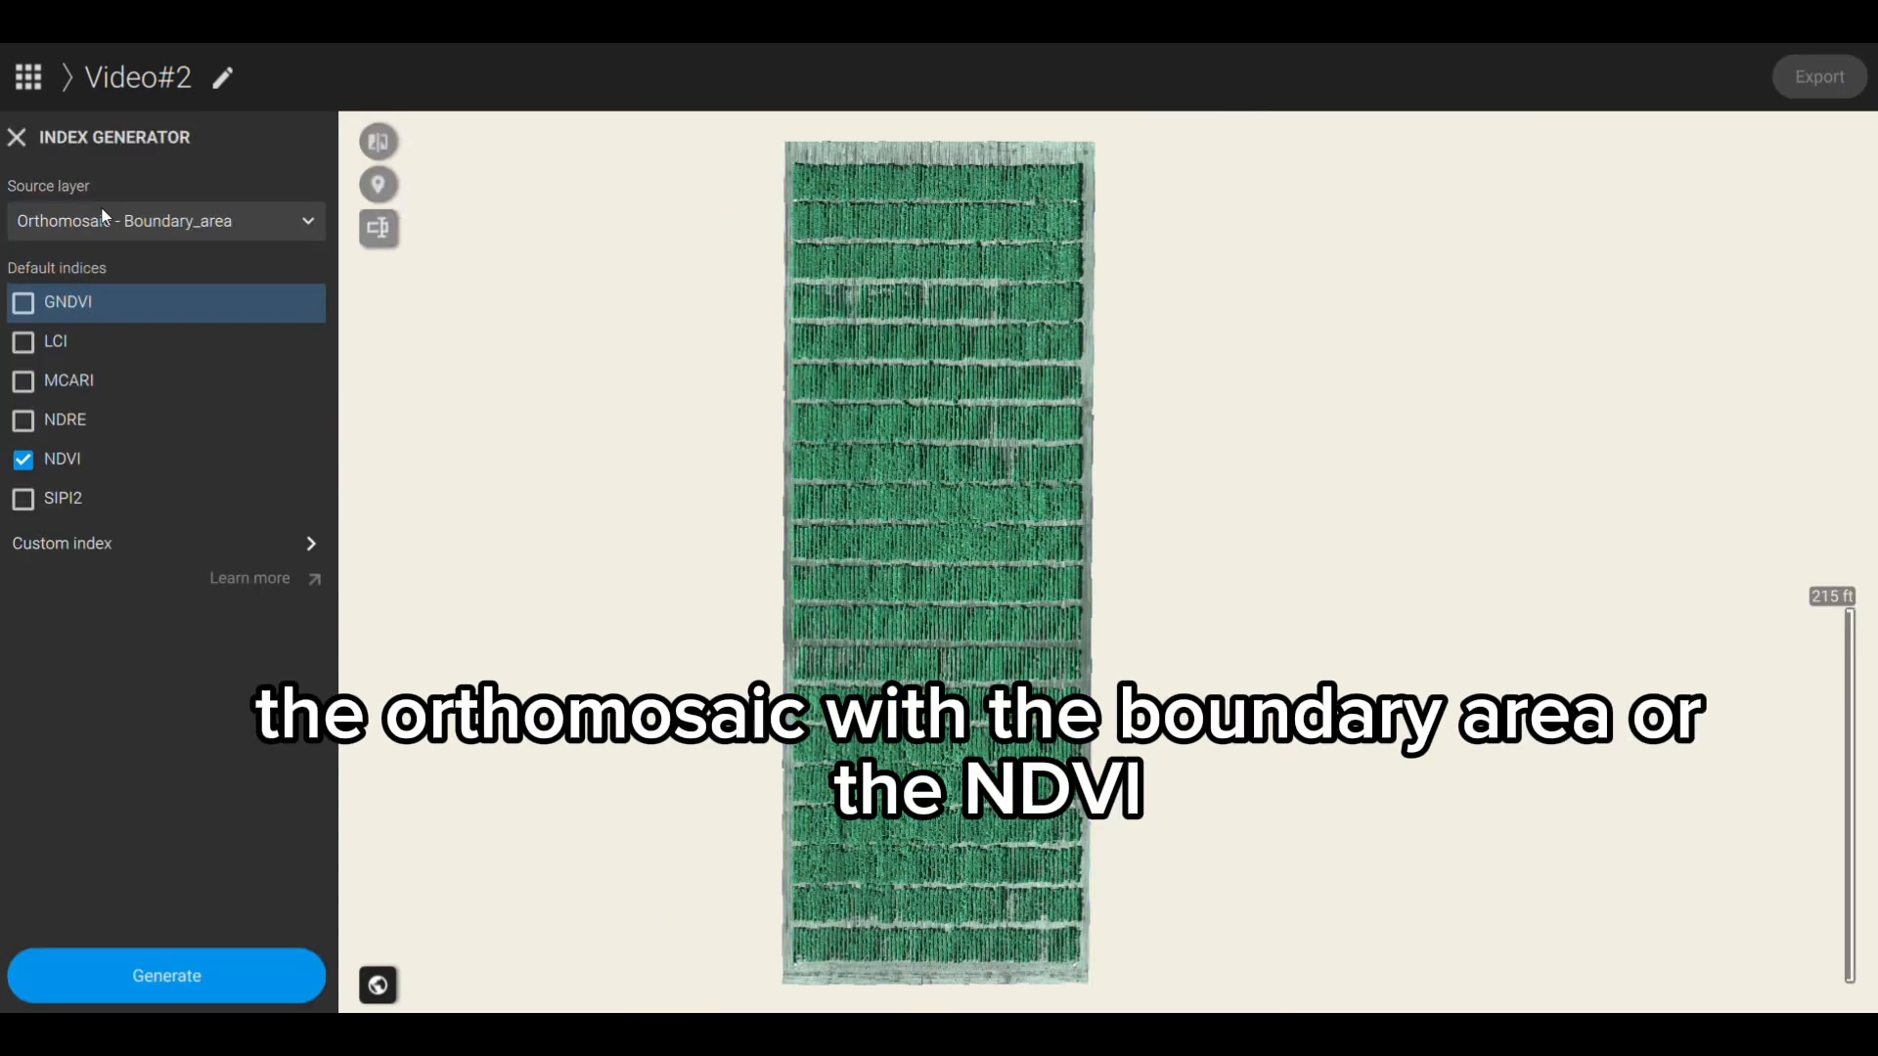
left_click(23, 422)
left_click(23, 459)
left_click(253, 970)
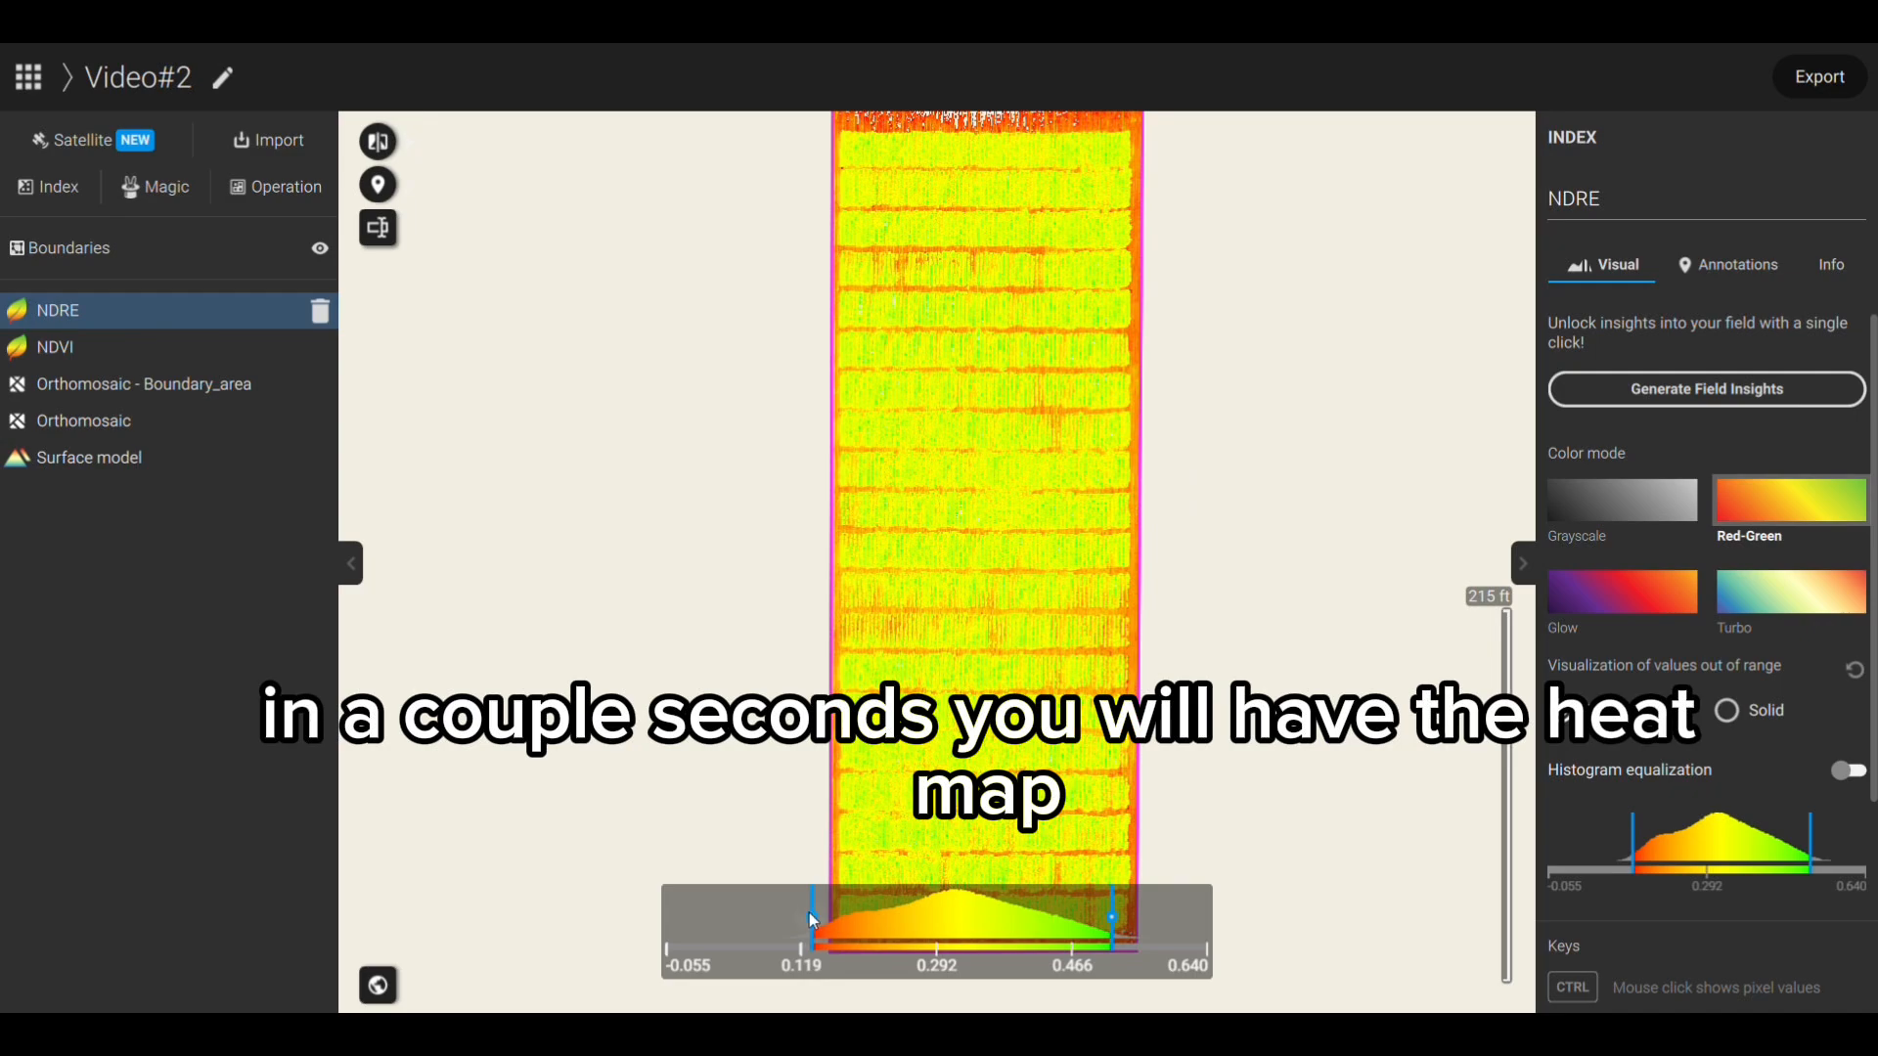
left_click_drag(811, 915, 931, 917)
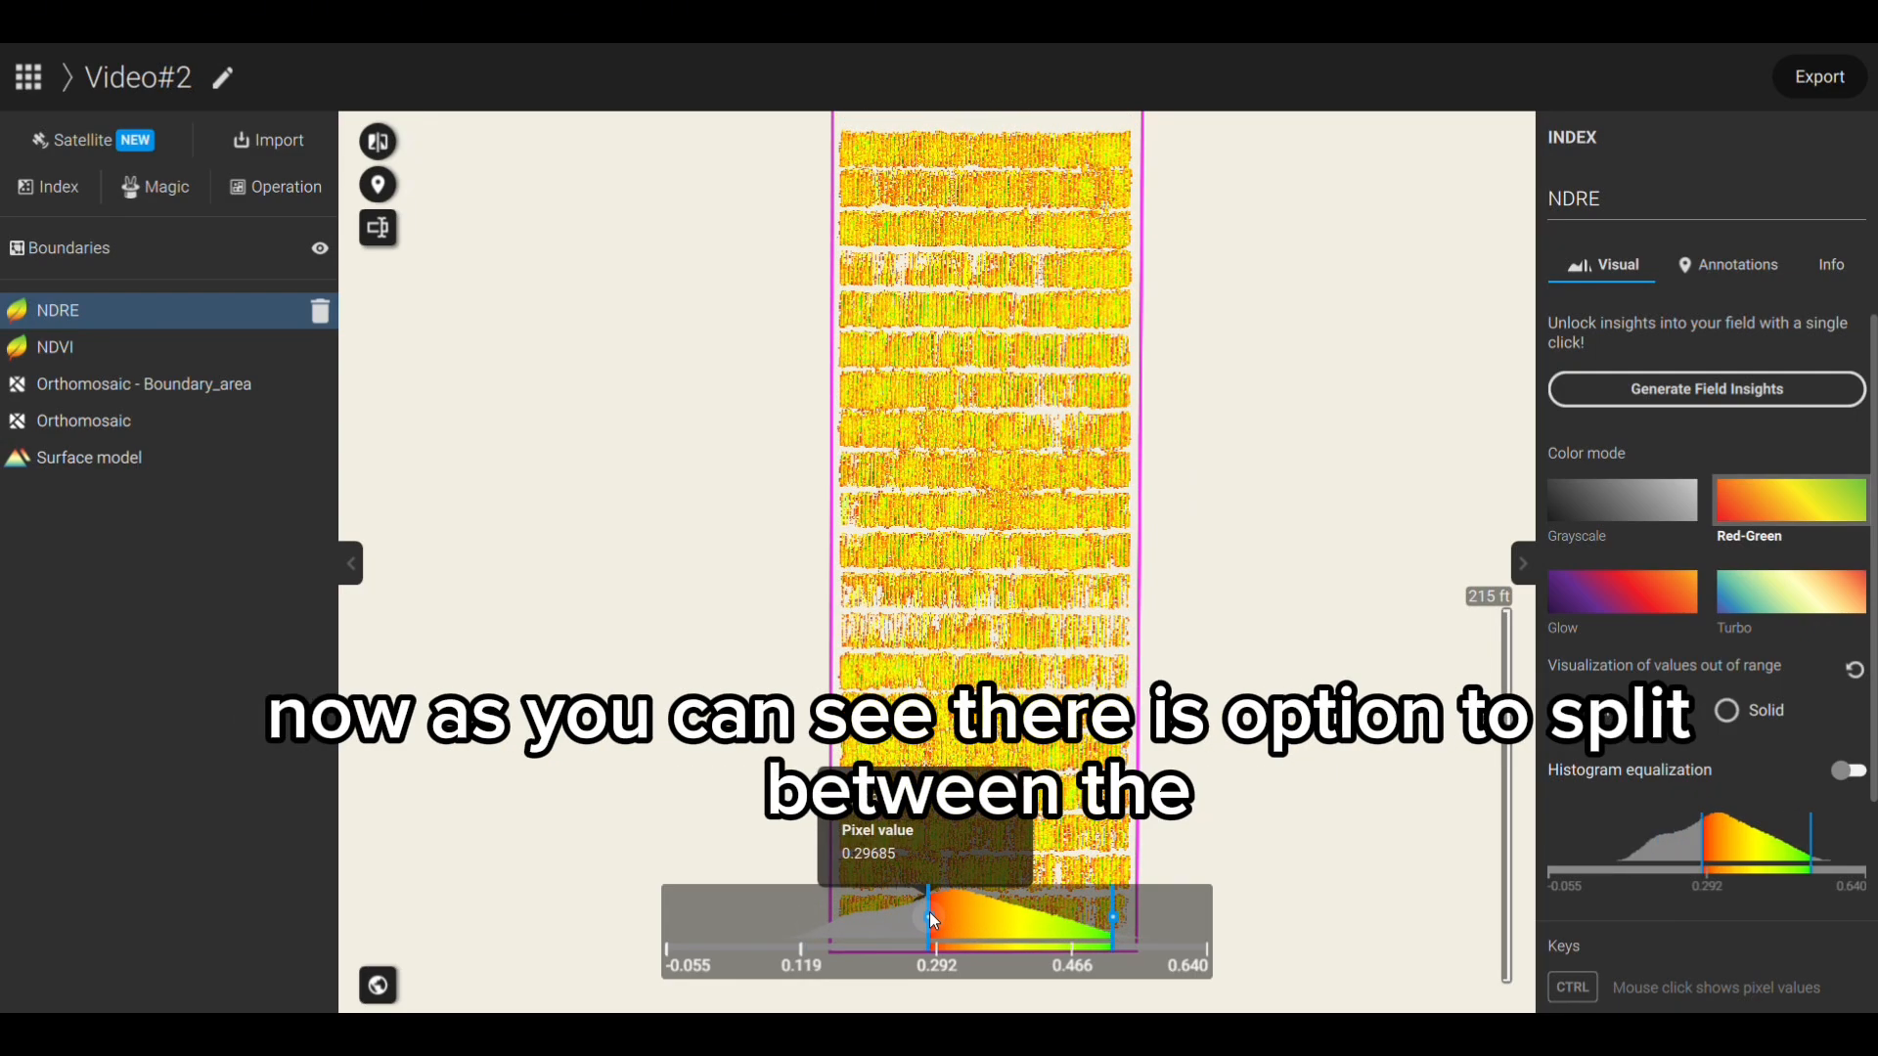
Compare the NDRE layer with Orthomosaic - Boundary_area in a split view, giving the orthomosaic the larger share
scroll(1013, 561, "up", 8)
left_click(378, 142)
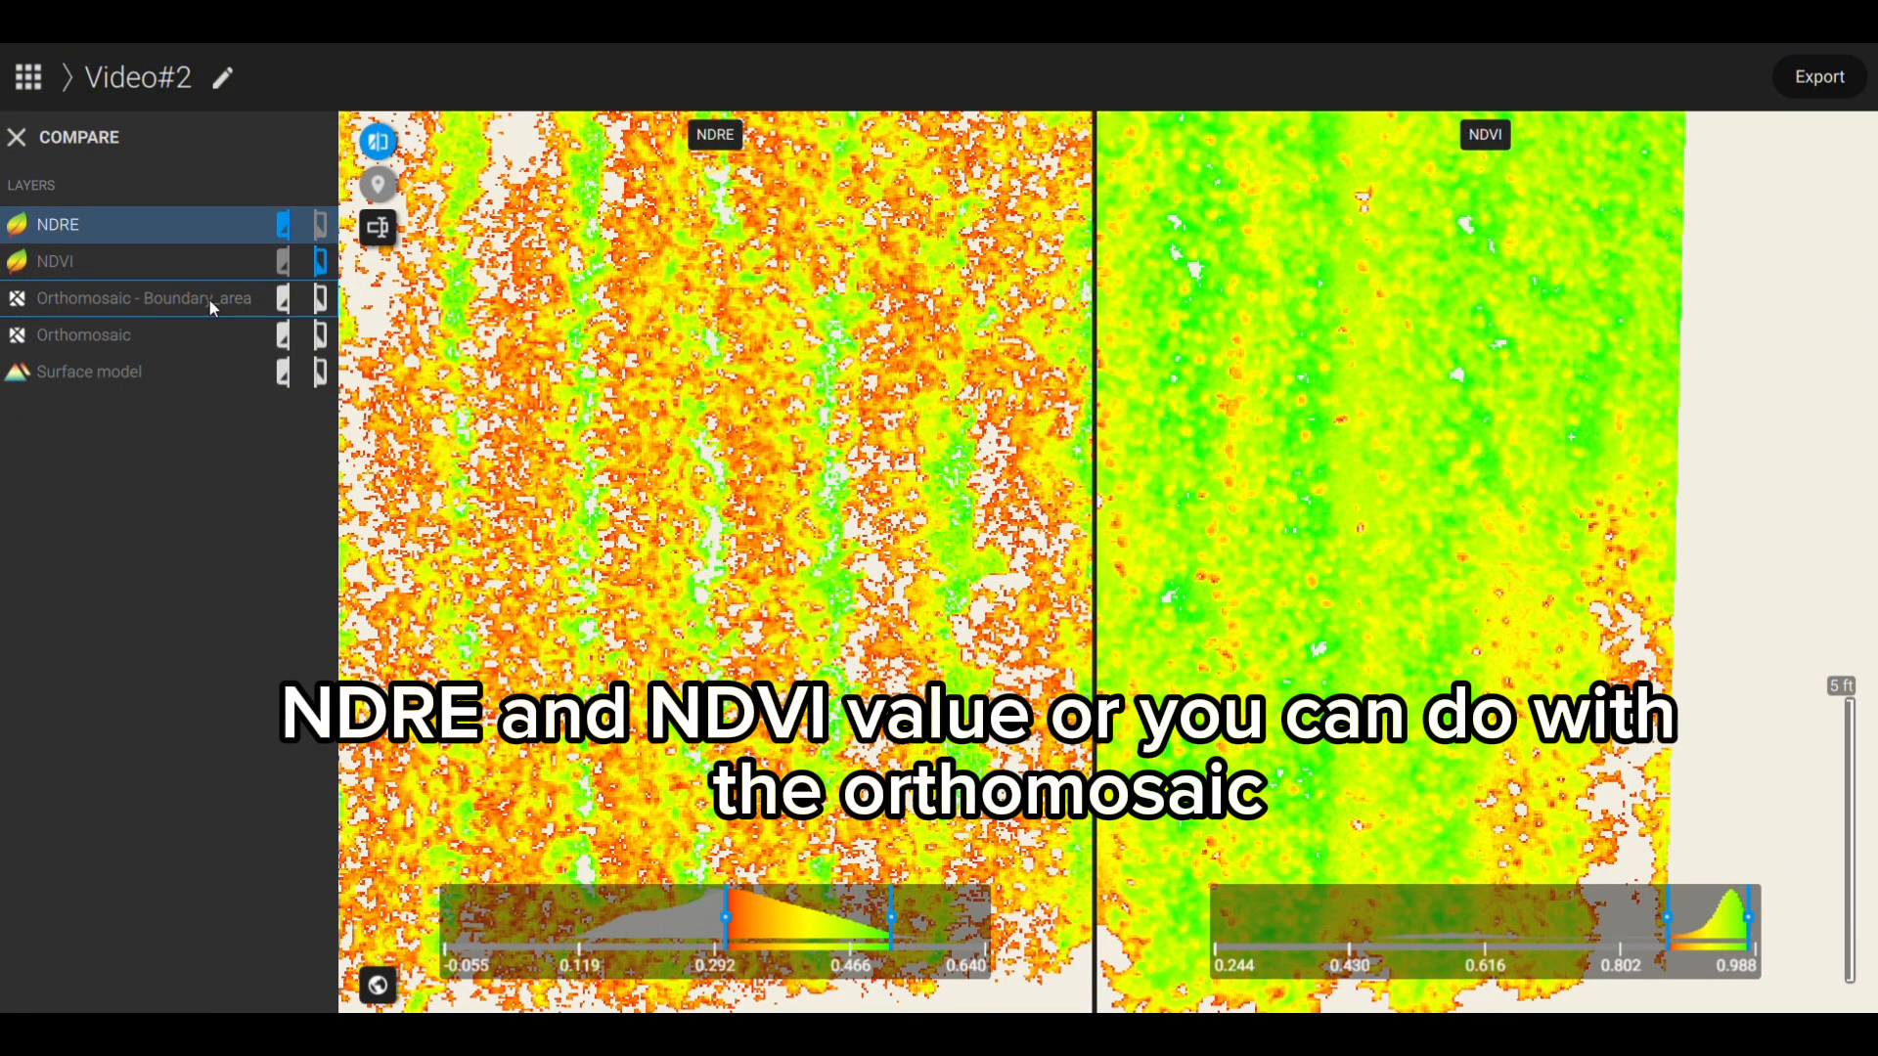
left_click(321, 301)
left_click_drag(1093, 400, 985, 456)
scroll(1007, 486, "down", 1)
scroll(1004, 481, "down", 2)
left_click(985, 456)
Fine-tune the lower NDRE threshold to 0.275 against the crop rows in the orthomosaic and close the comparison
left_click_drag(669, 919, 645, 927)
scroll(989, 632, "up", 1)
scroll(989, 631, "up", 1)
left_click_drag(986, 632, 971, 674)
mouse_move(641, 917)
left_mouse_down()
mouse_move(566, 923)
mouse_move(668, 914)
mouse_move(608, 915)
mouse_move(642, 919)
left_mouse_up()
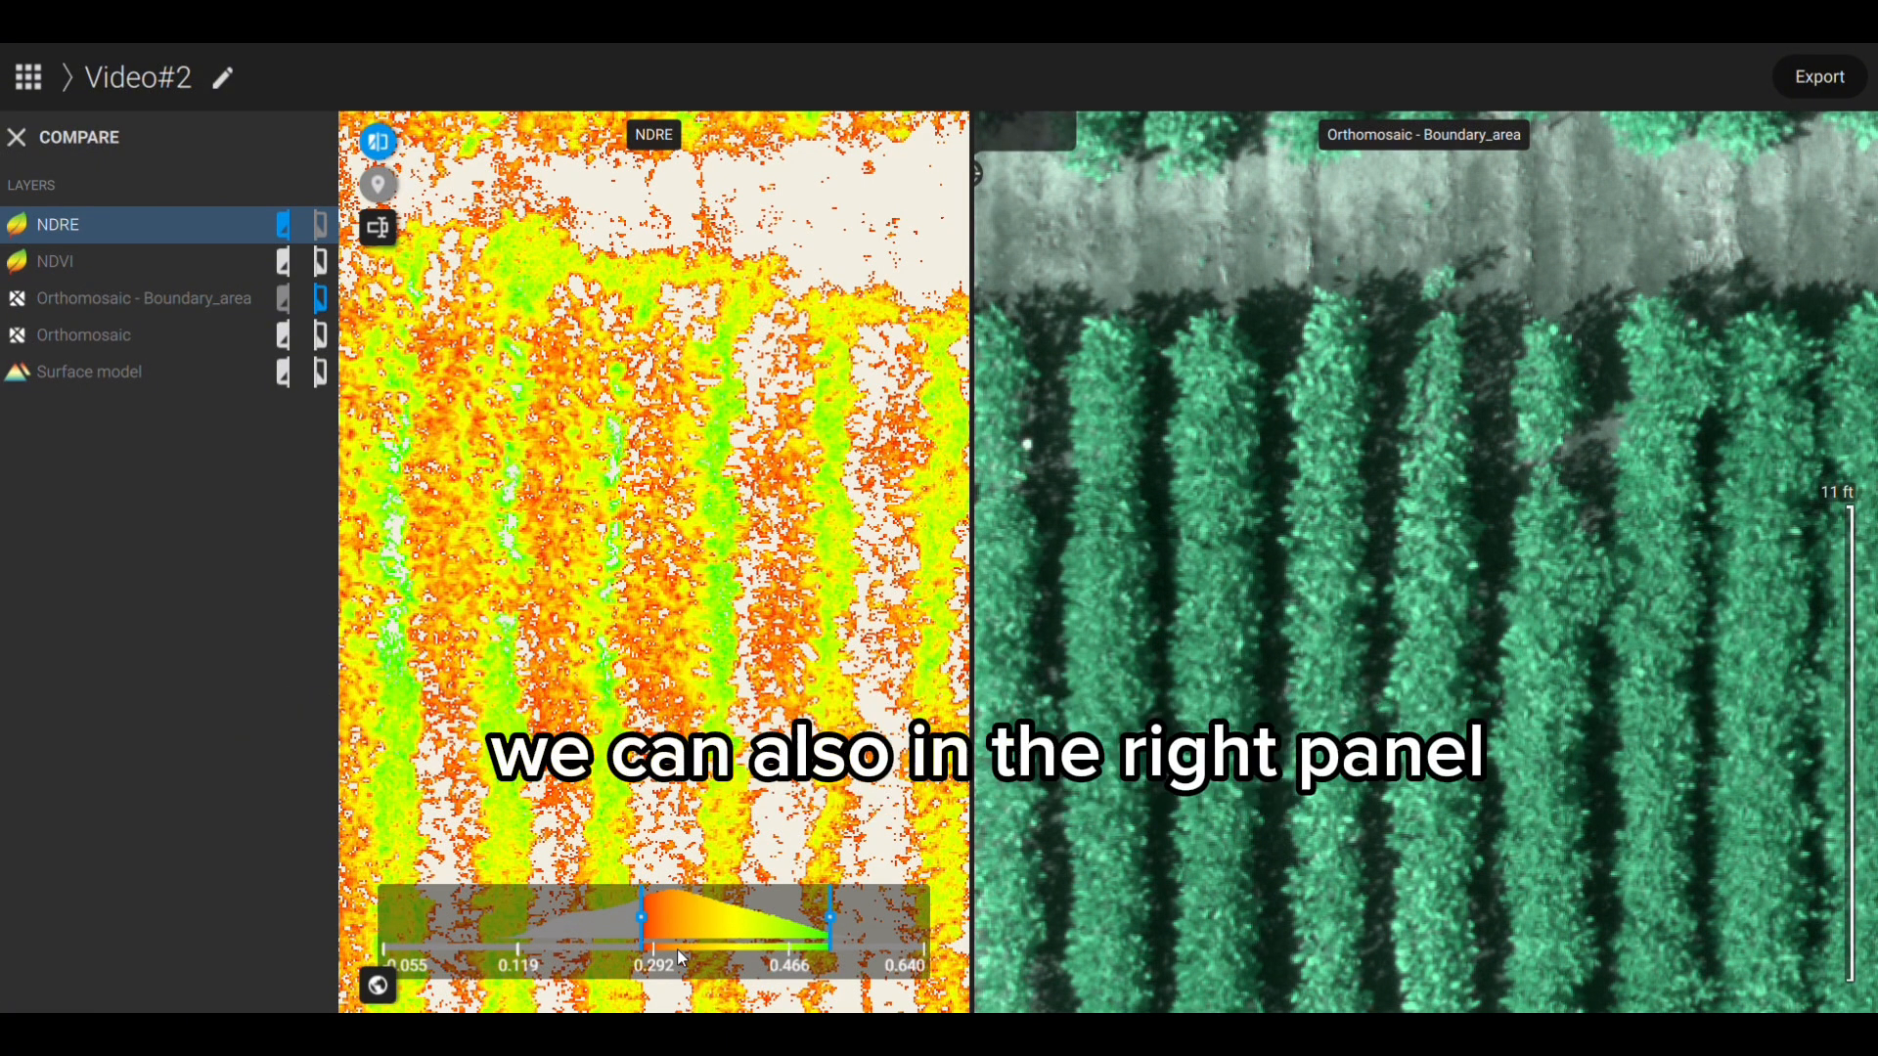
left_click(17, 138)
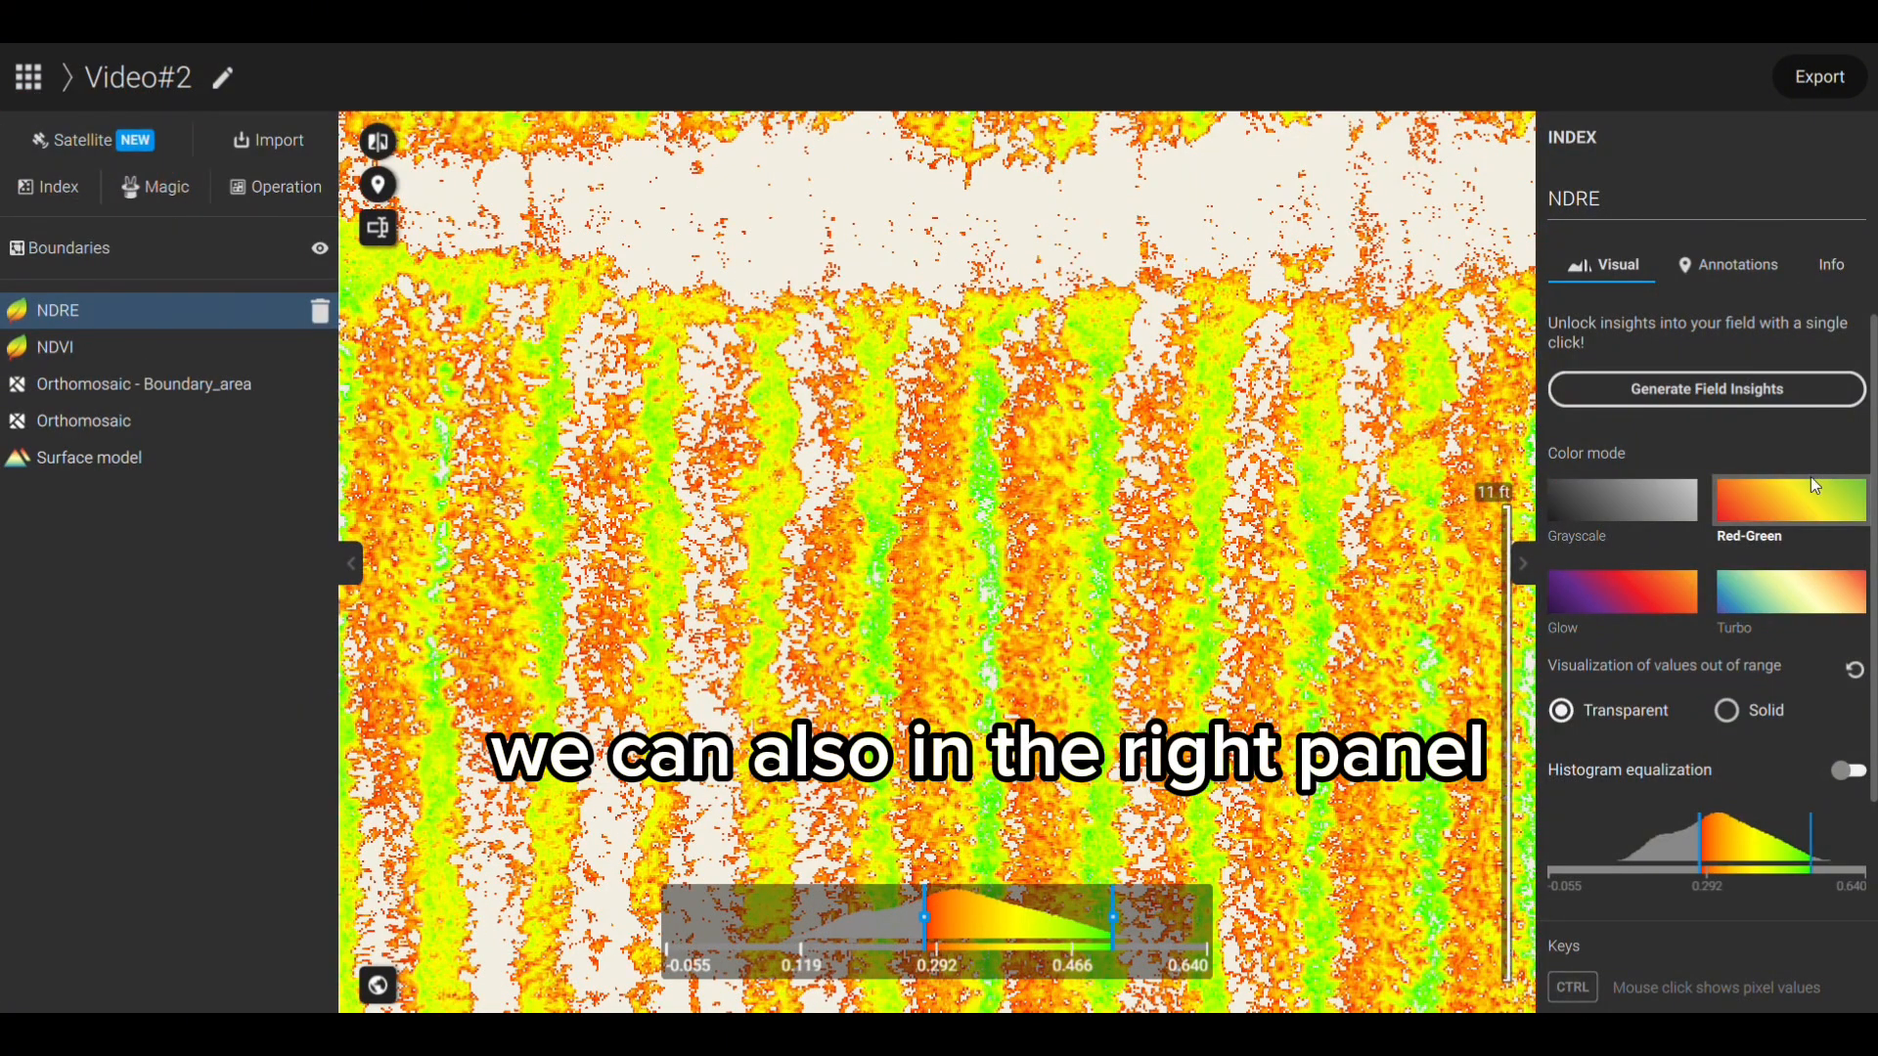
Set the NDRE color mode to Turbo and the visualization of values out of range to Solid
left_click(1788, 589)
left_click(1653, 604)
left_click(1843, 579)
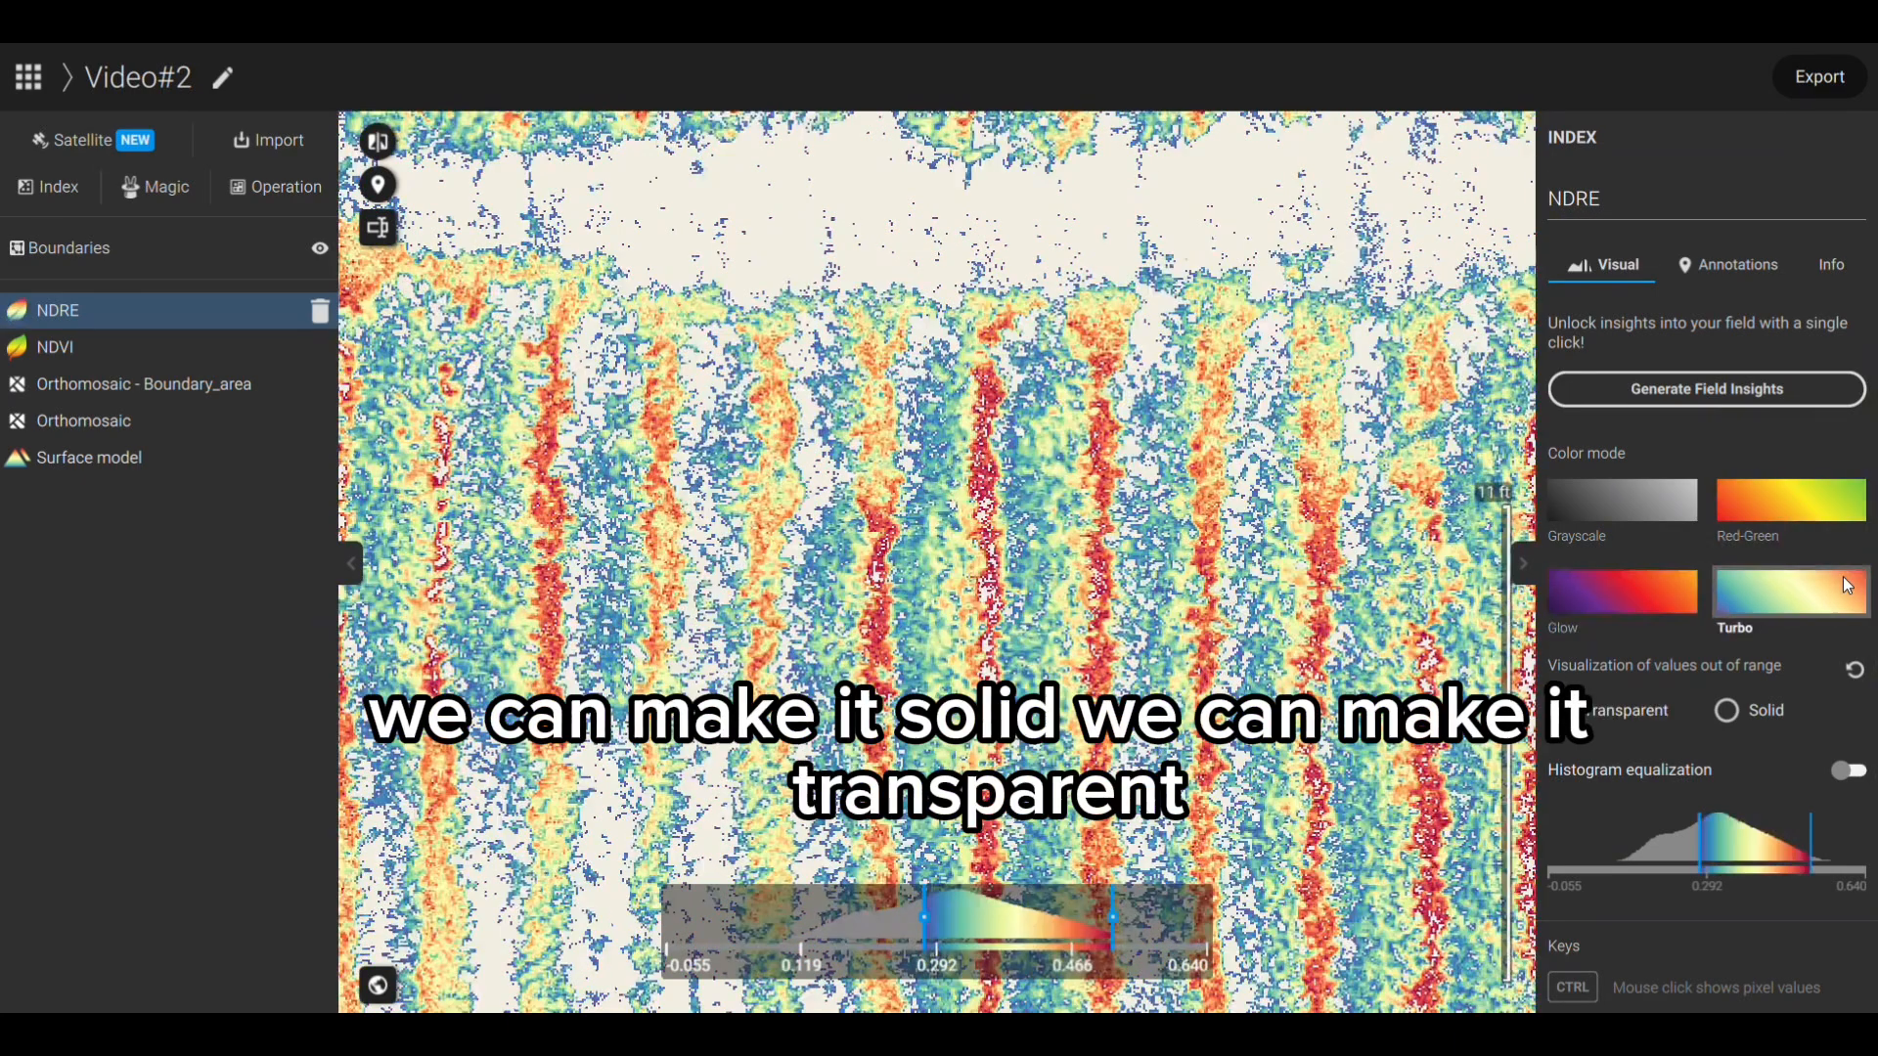
left_click(1727, 711)
left_click(1563, 711)
left_click(1727, 711)
Set the NDRE display range to a minimum of 0.230 and a maximum of 0.433
scroll(1718, 728, "down", 2)
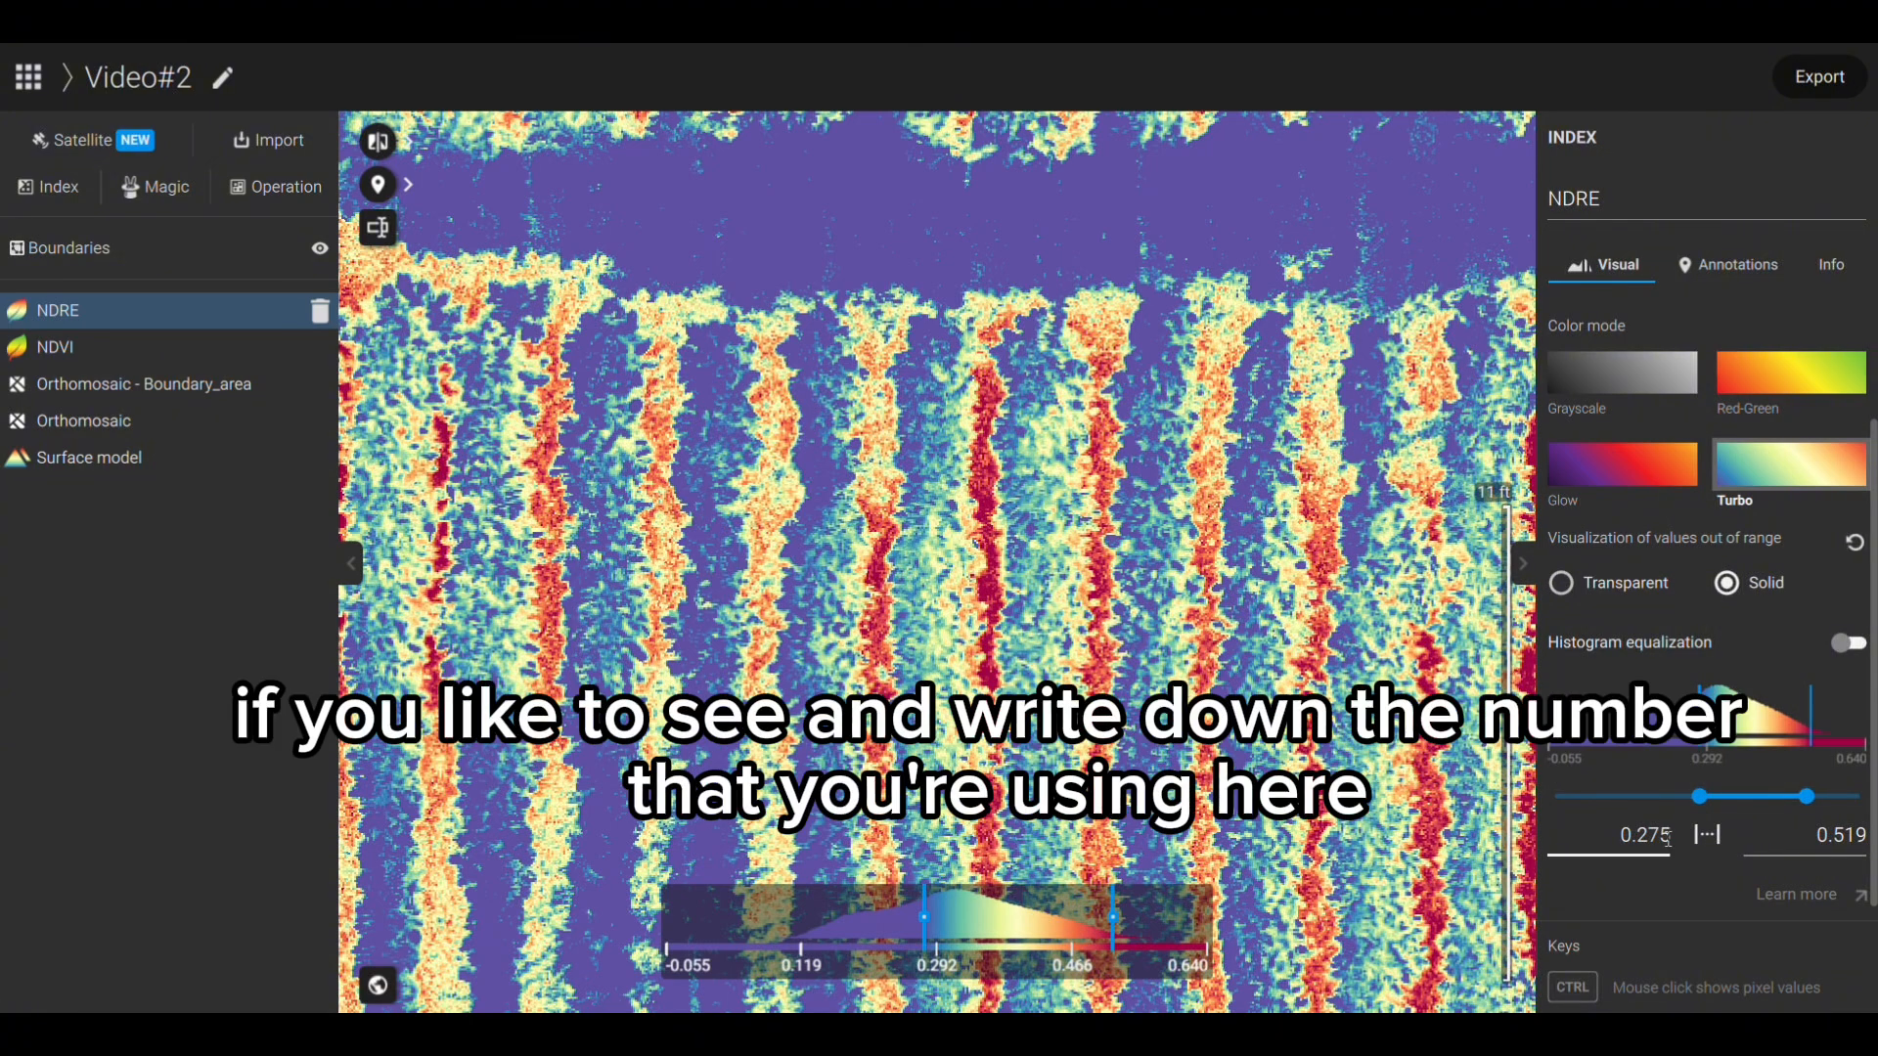
left_click_drag(1698, 796, 1679, 796)
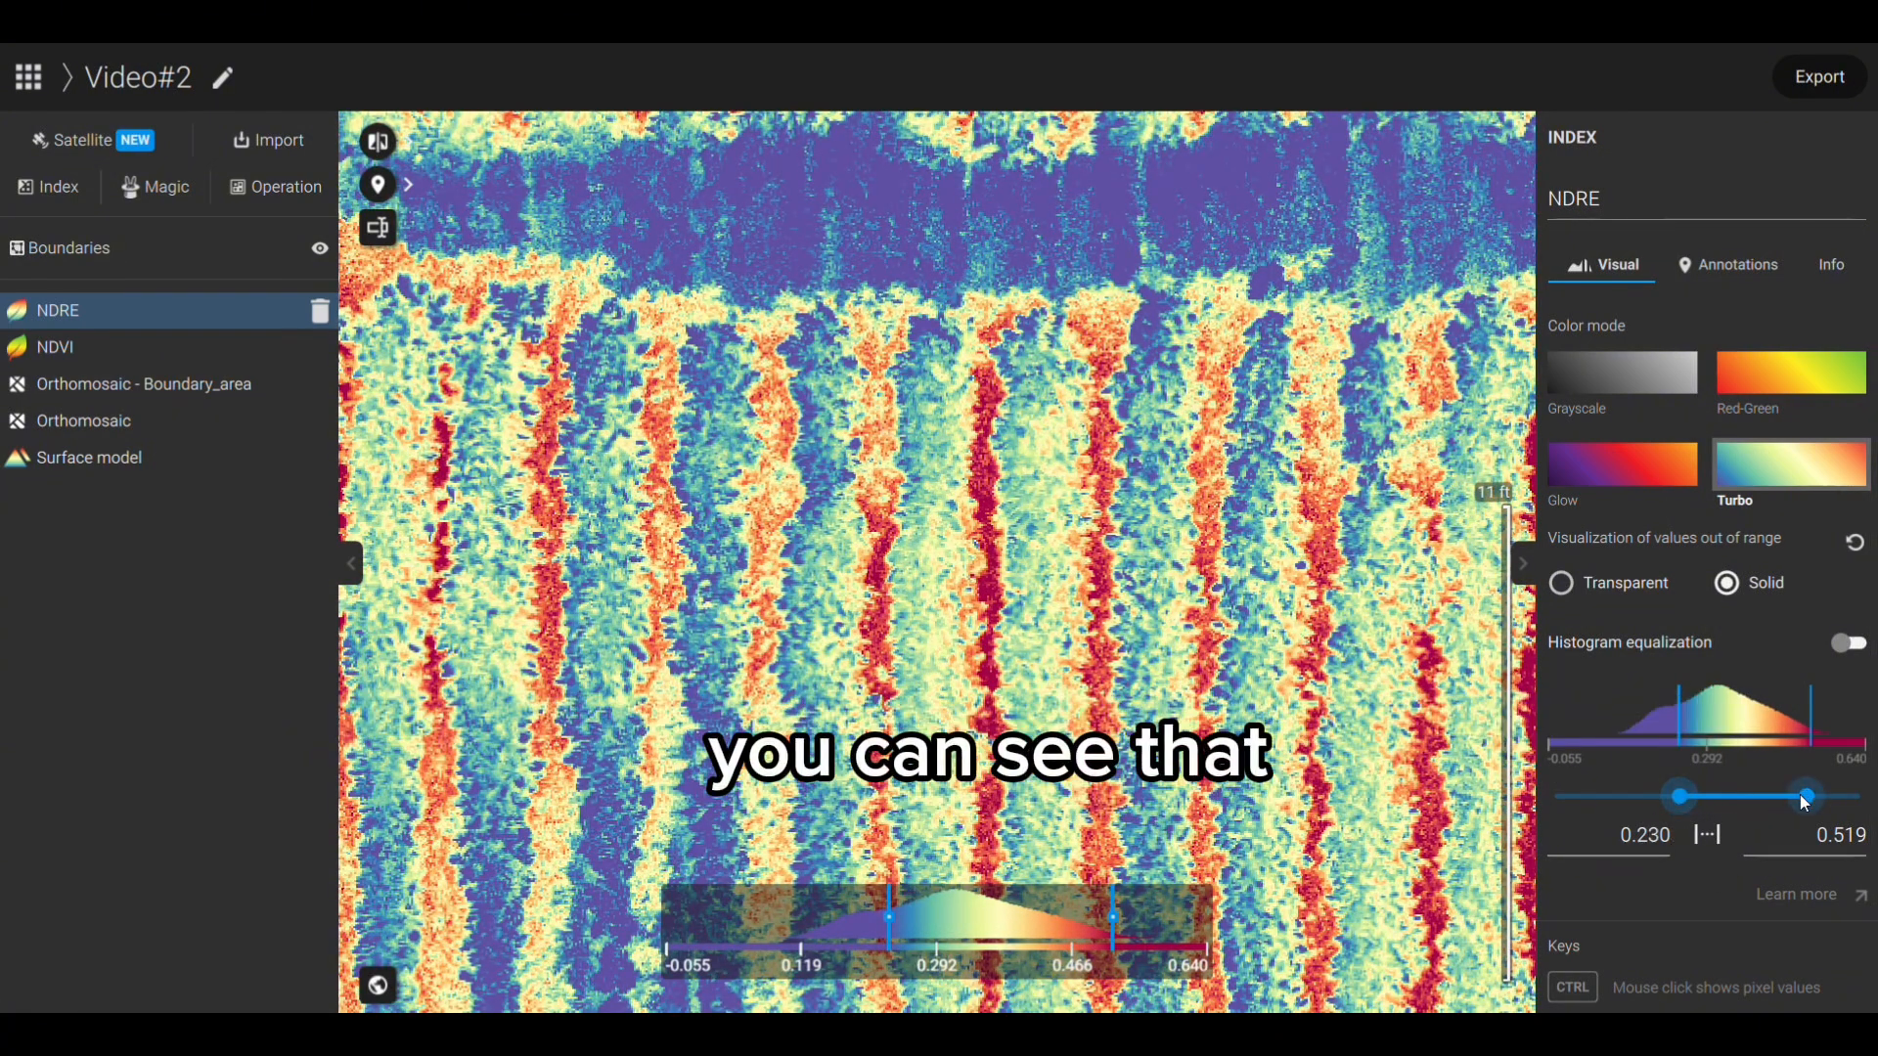
left_click_drag(1804, 796, 1768, 801)
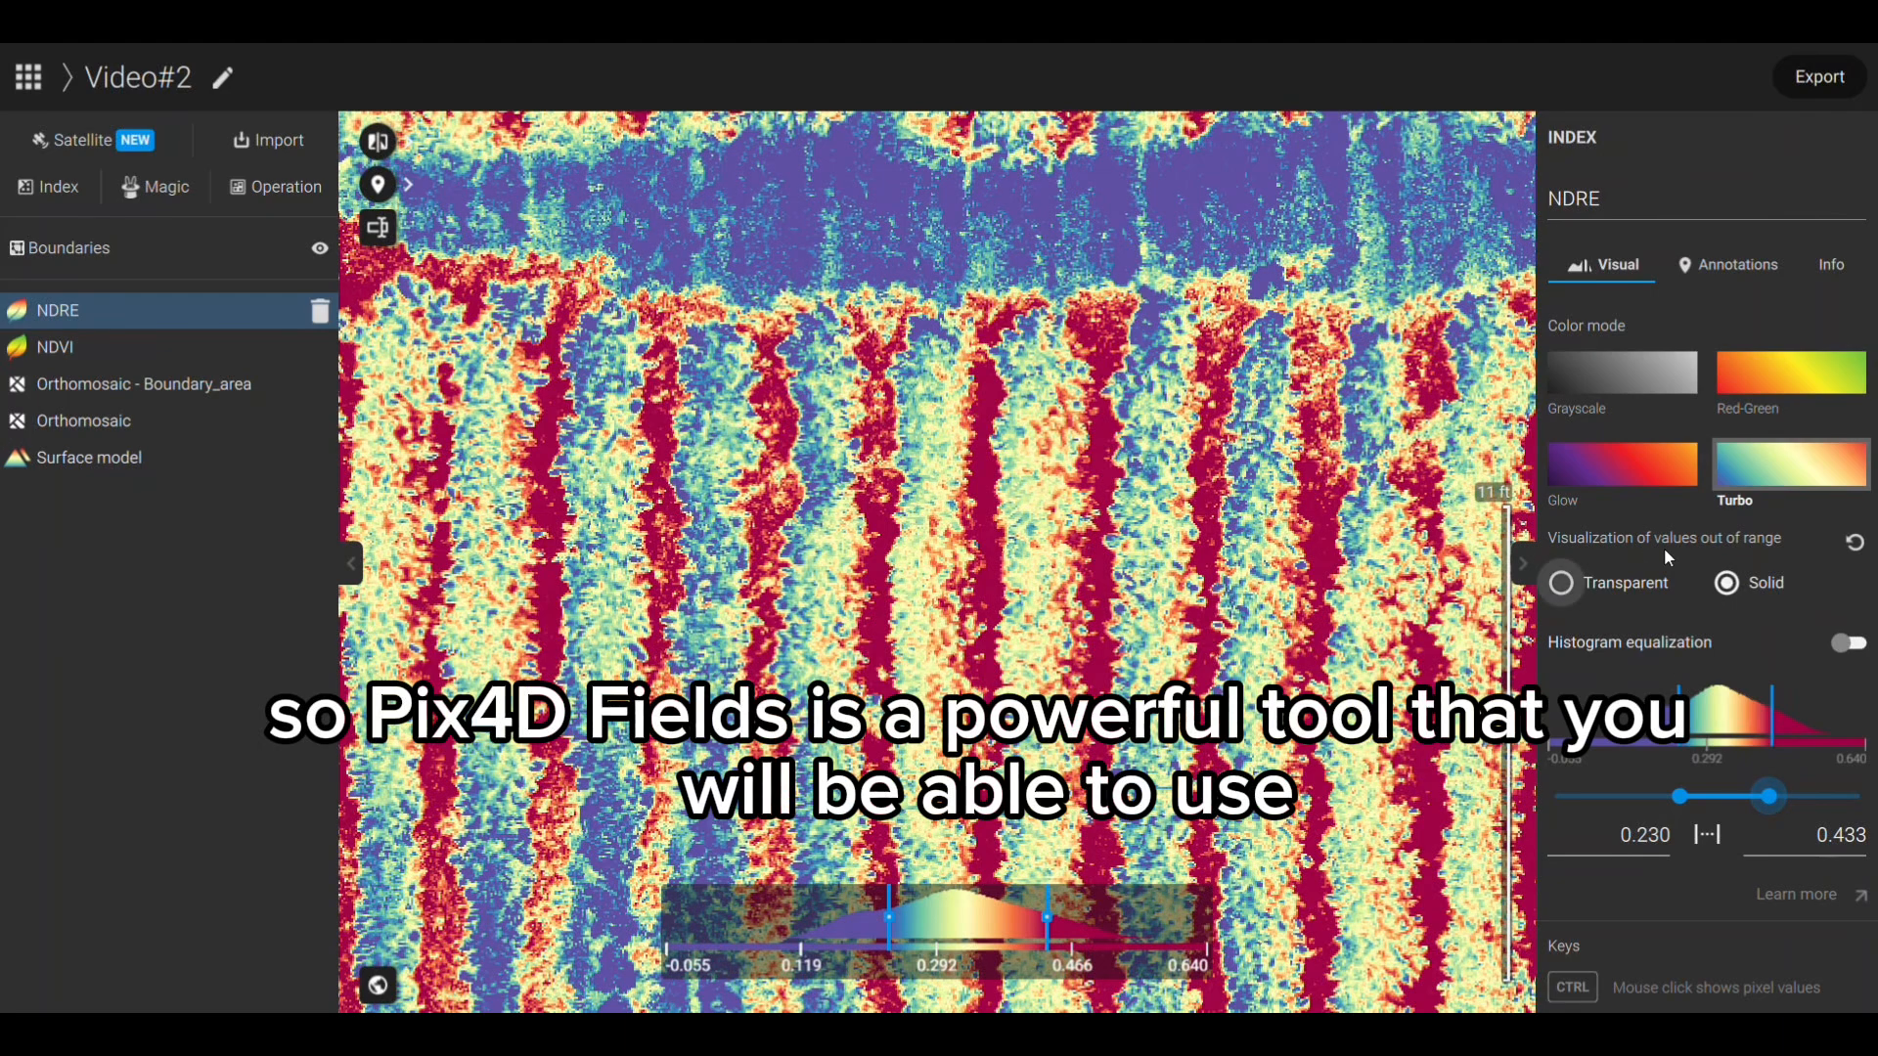
Change the NDRE color mode to Red-Green and set the lower limit of the range to 0.277
left_click(1792, 377)
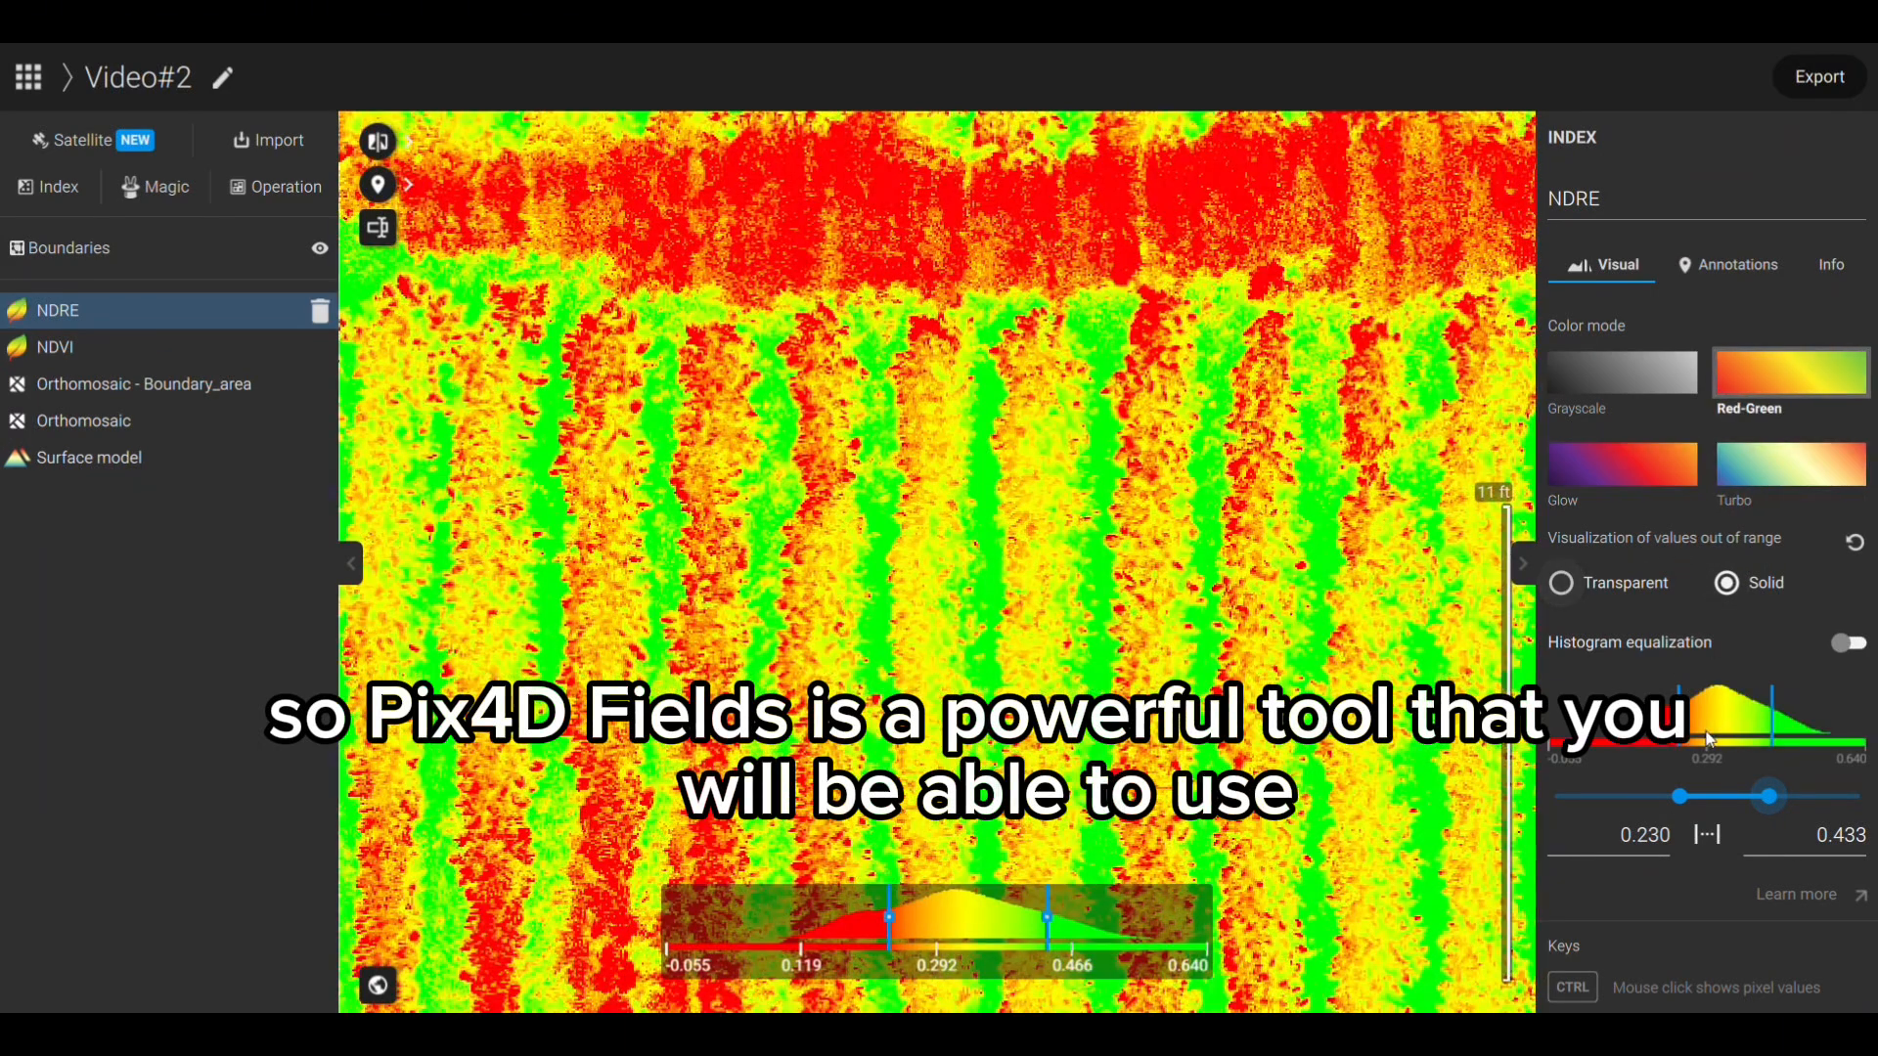
mouse_move(1680, 796)
left_mouse_down()
mouse_move(1662, 796)
mouse_move(1701, 800)
left_mouse_up()
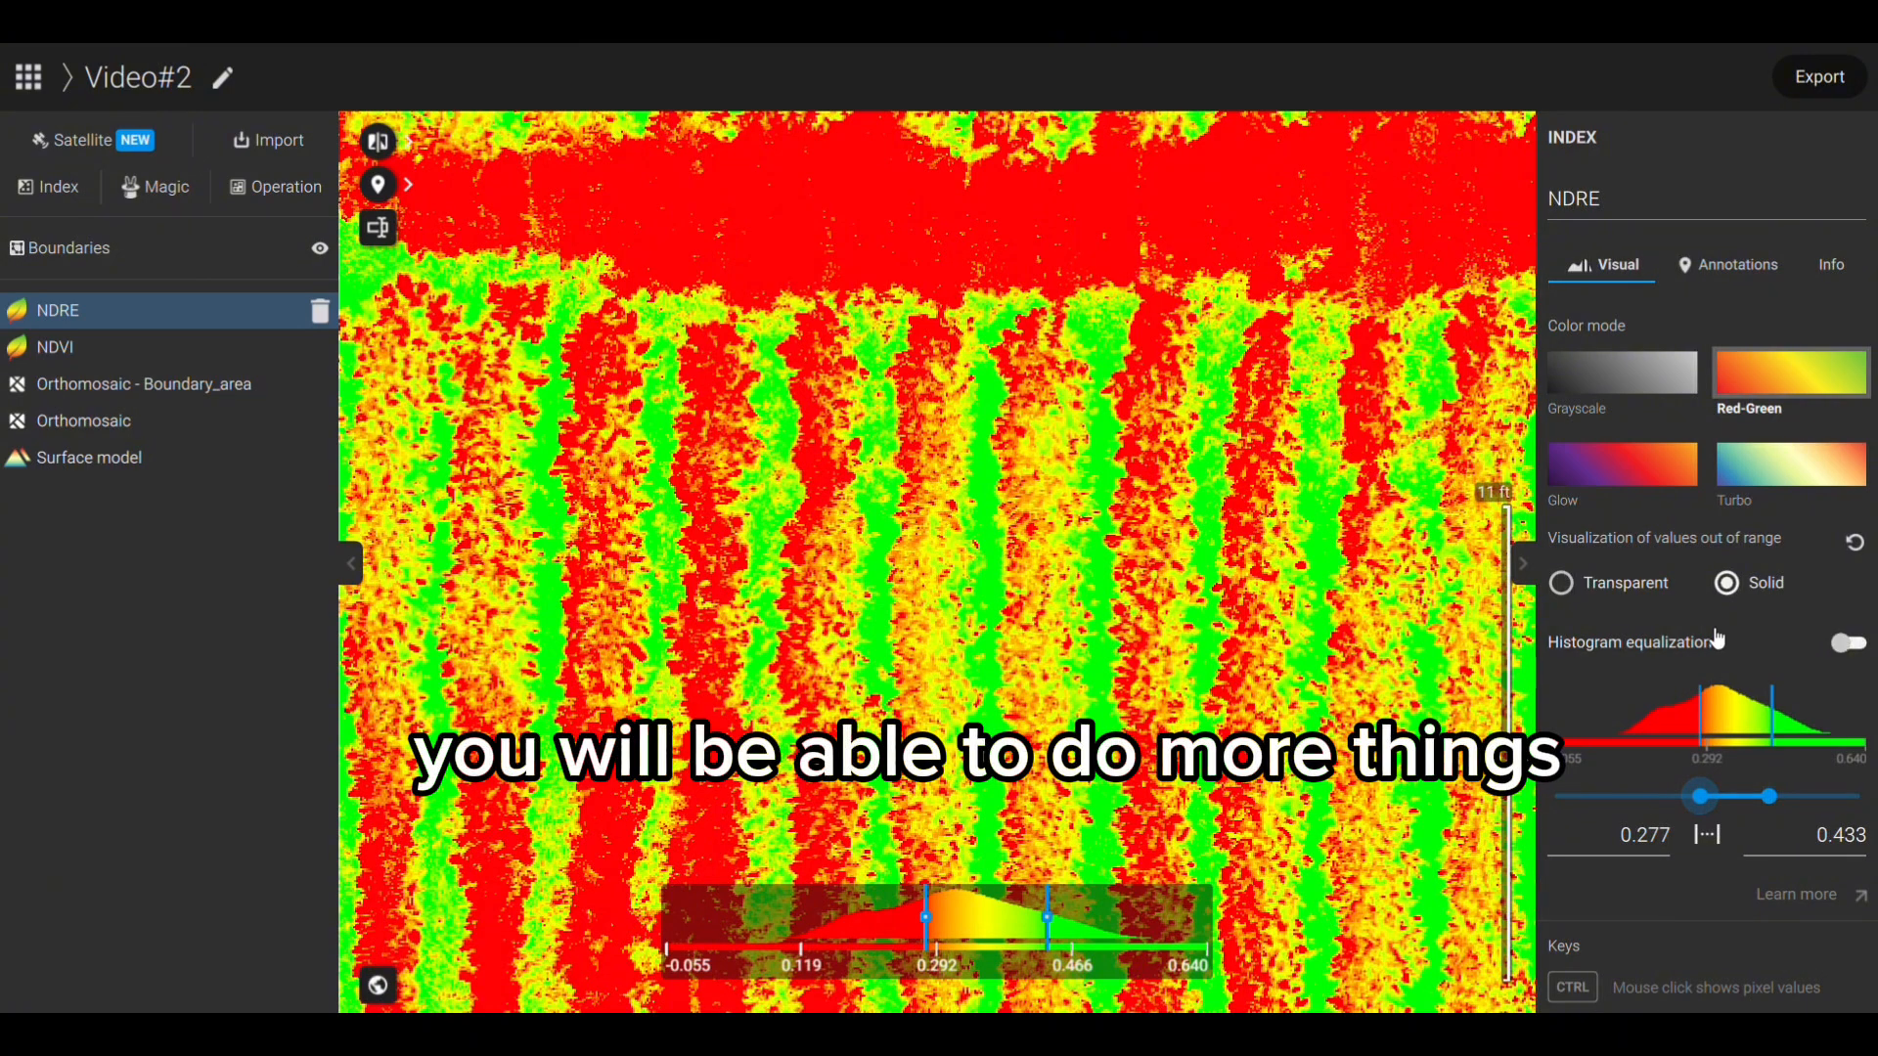
Review the NDVI and NDRE maps over the whole field, ending on the Orthomosaic - Boundary_area layer
left_click(209, 346)
left_click(213, 311)
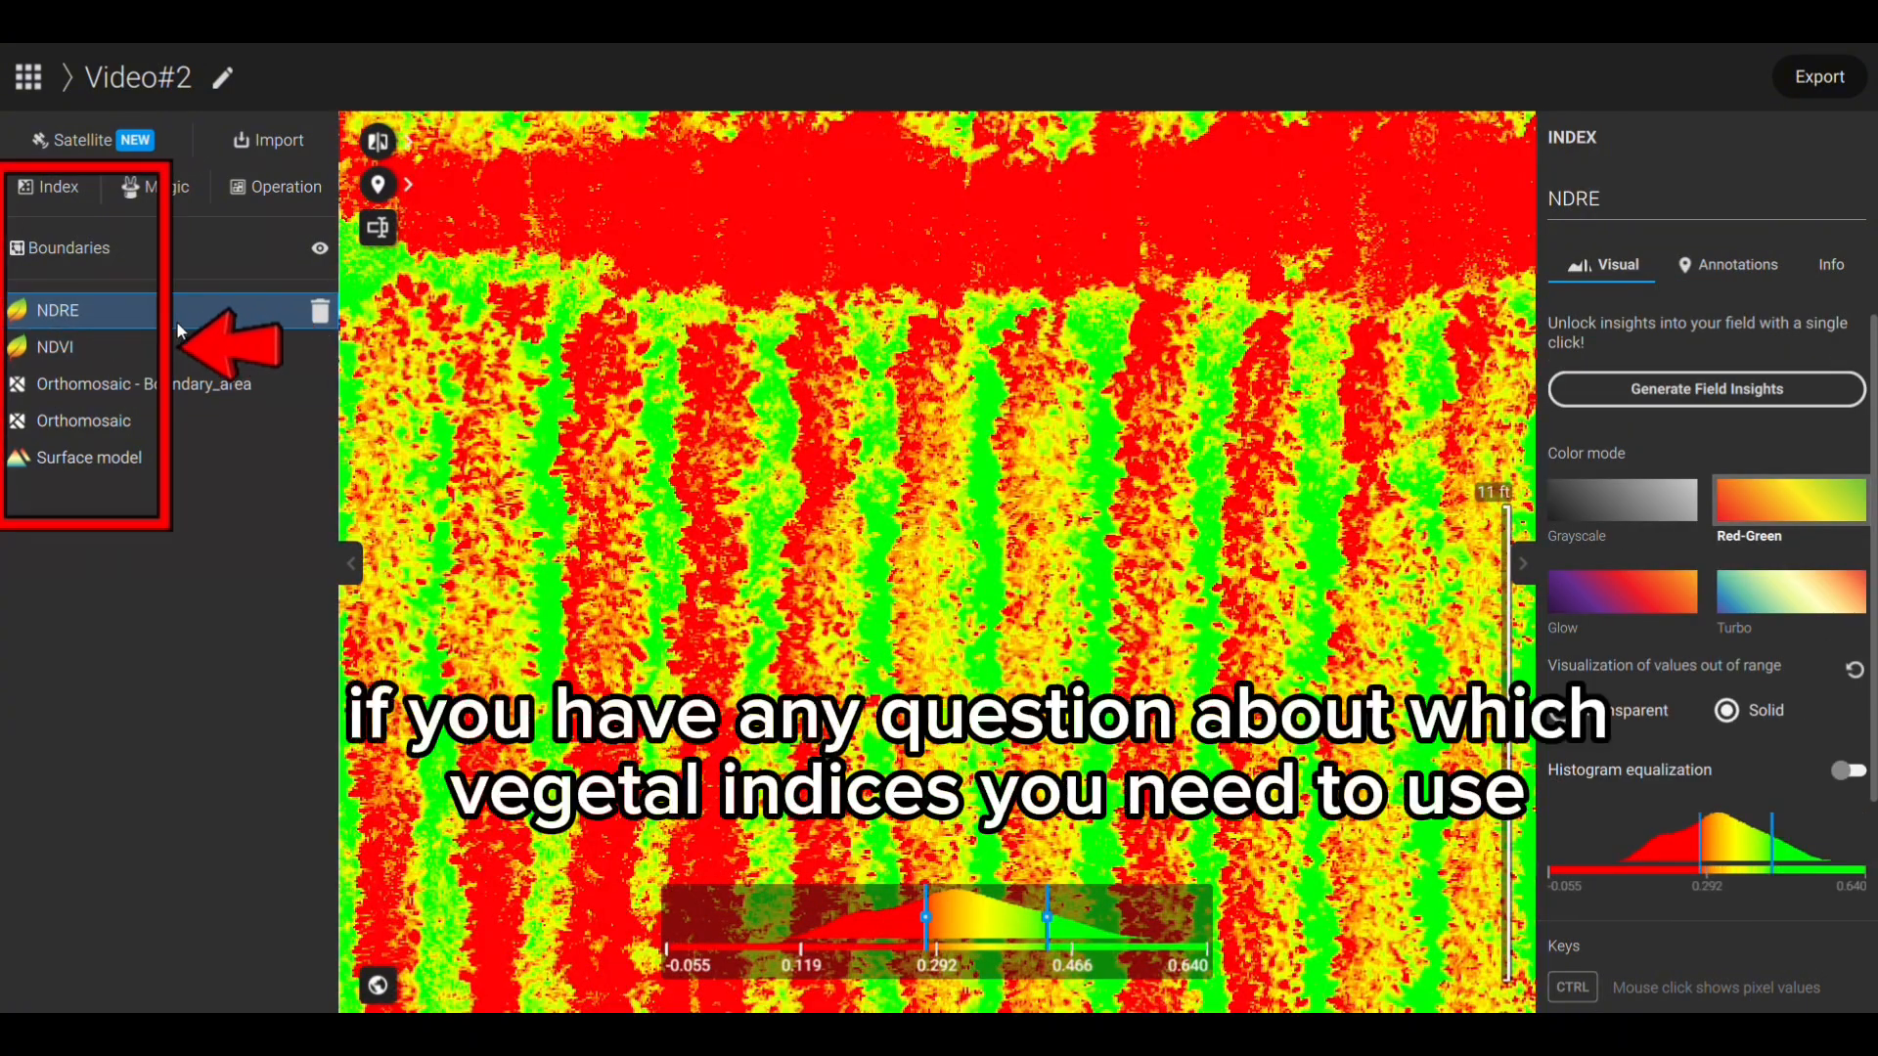
scroll(1022, 489, "down", 5)
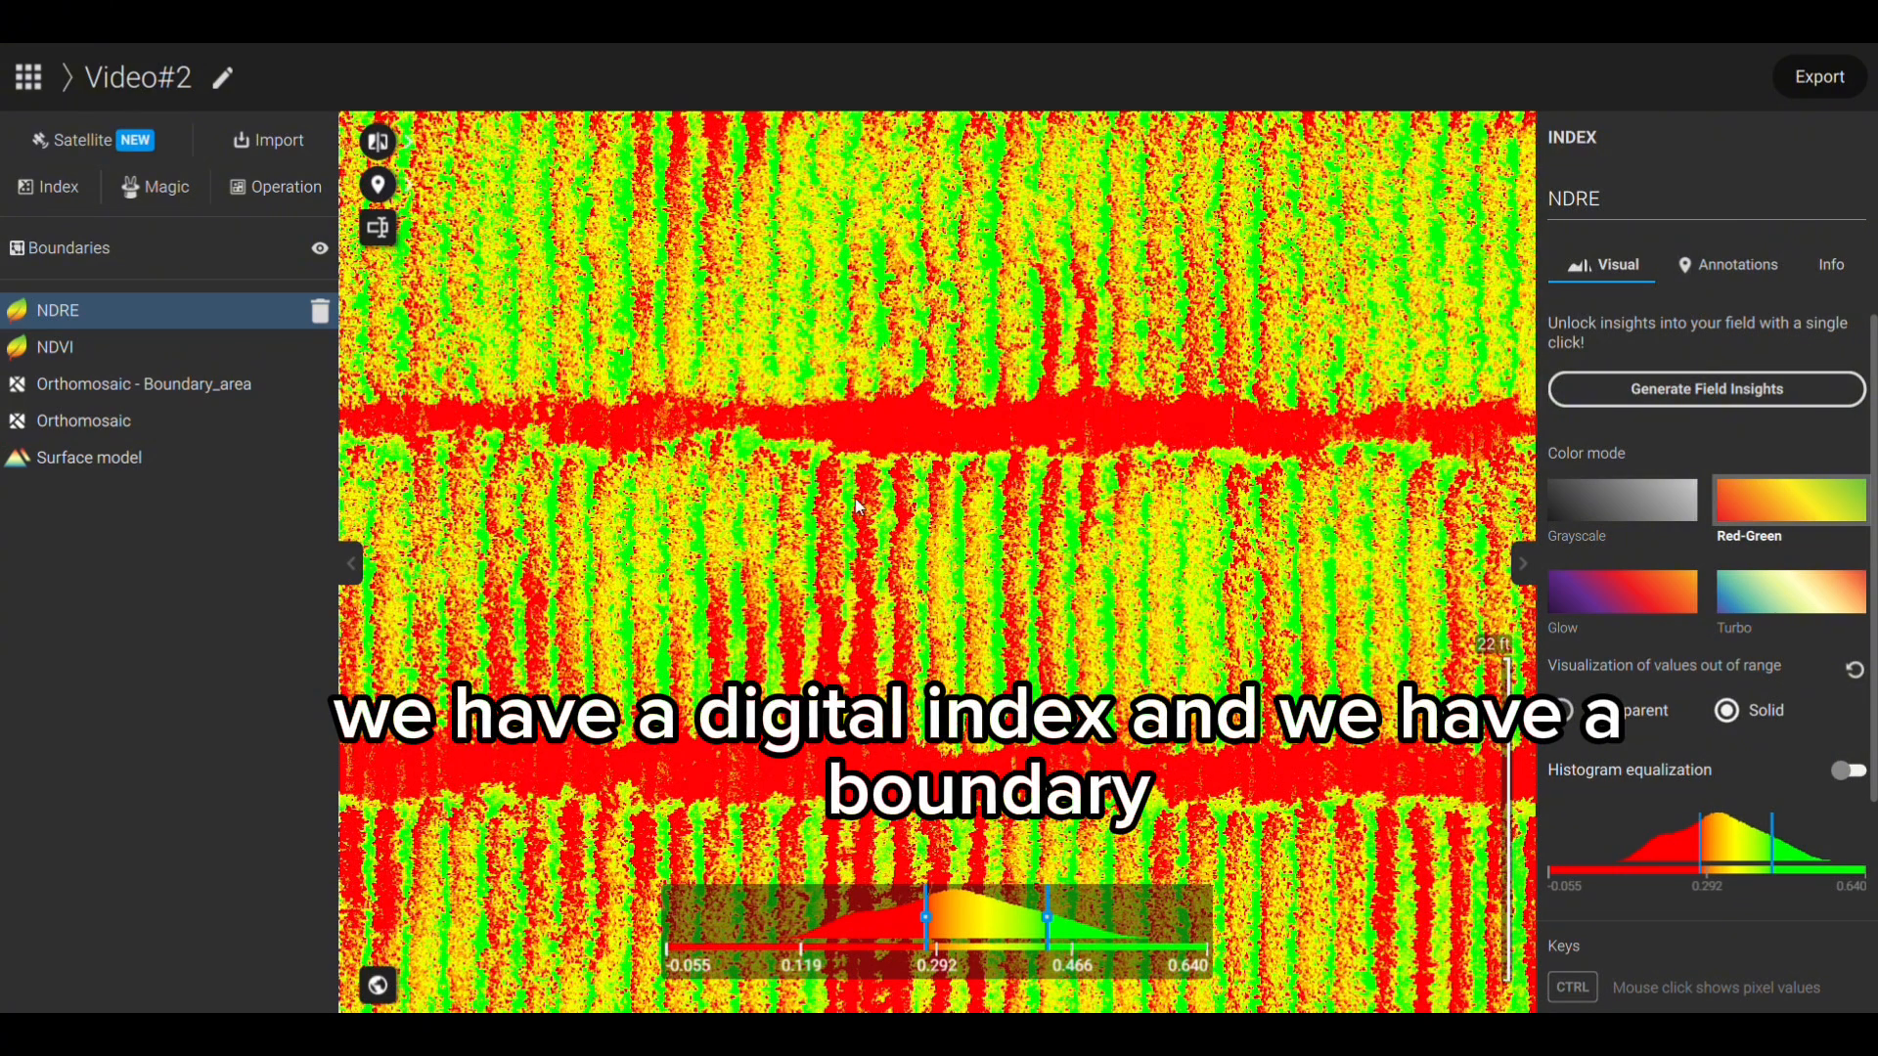
scroll(549, 495, "down", 5)
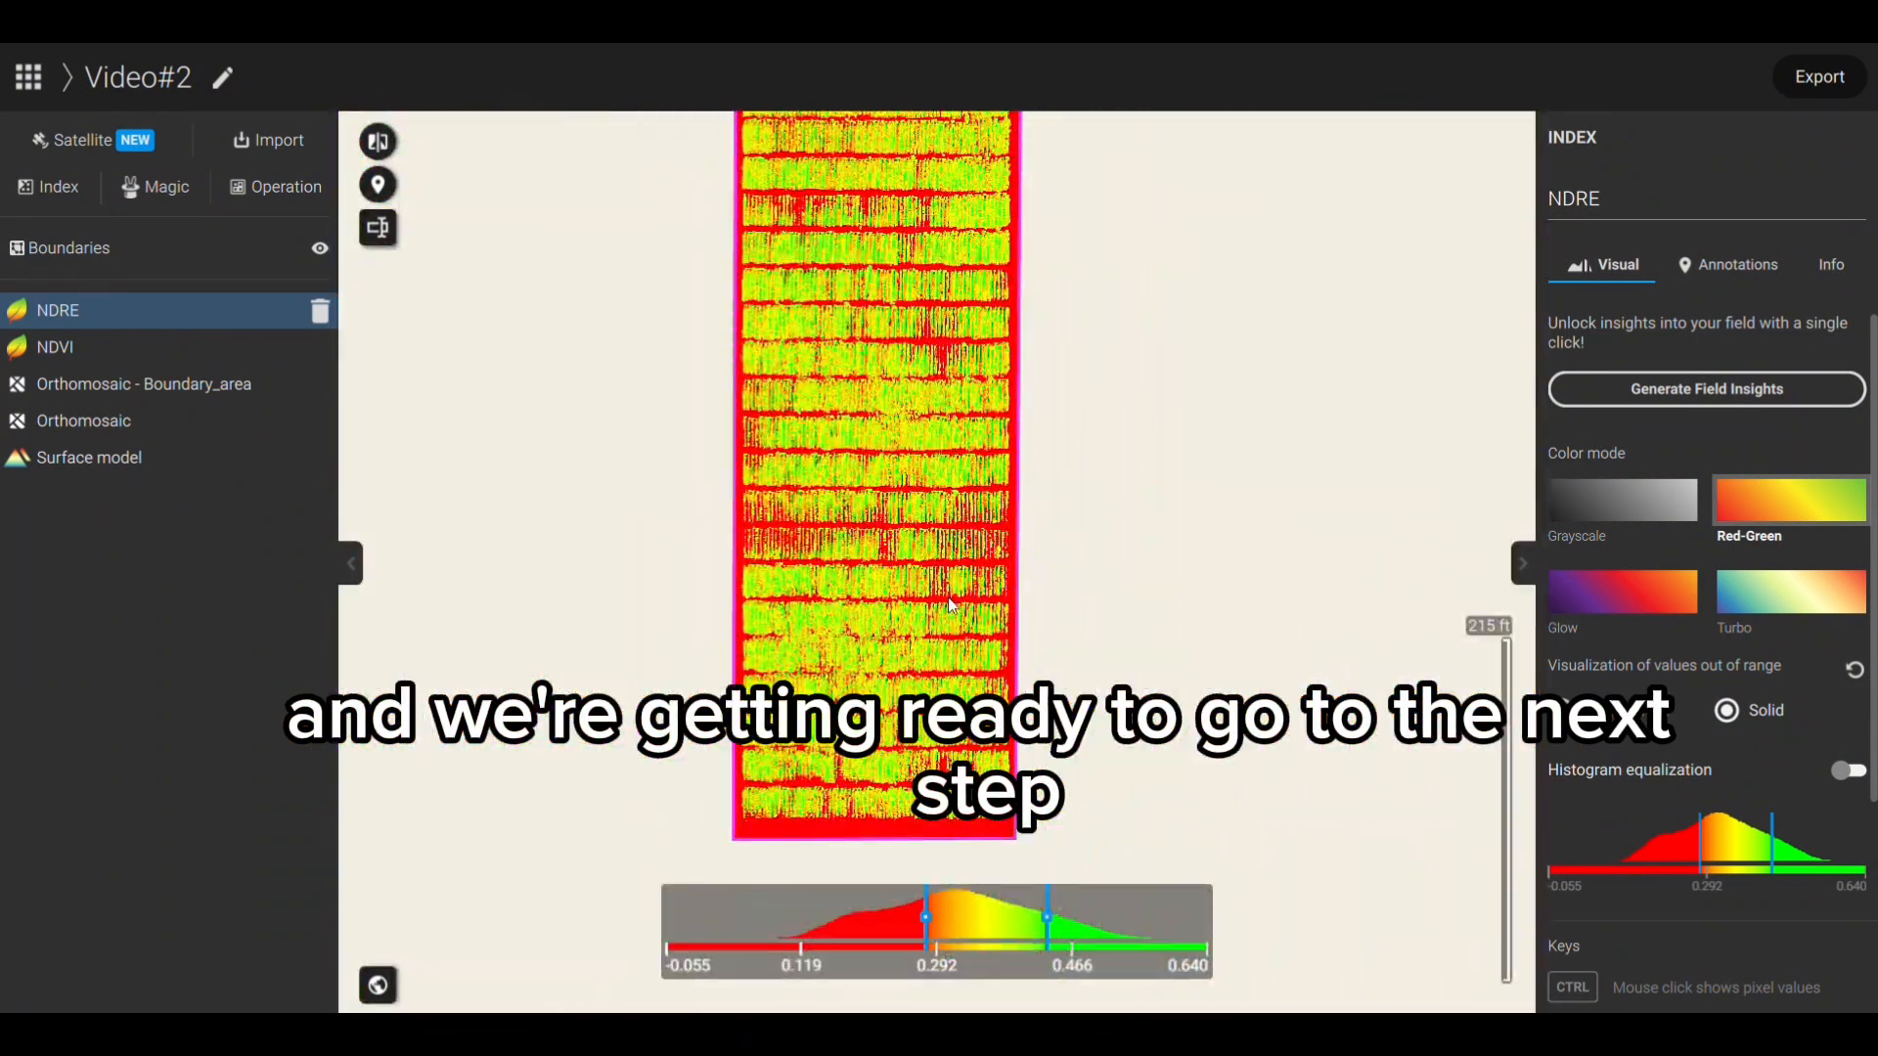
left_click(222, 349)
left_click(209, 386)
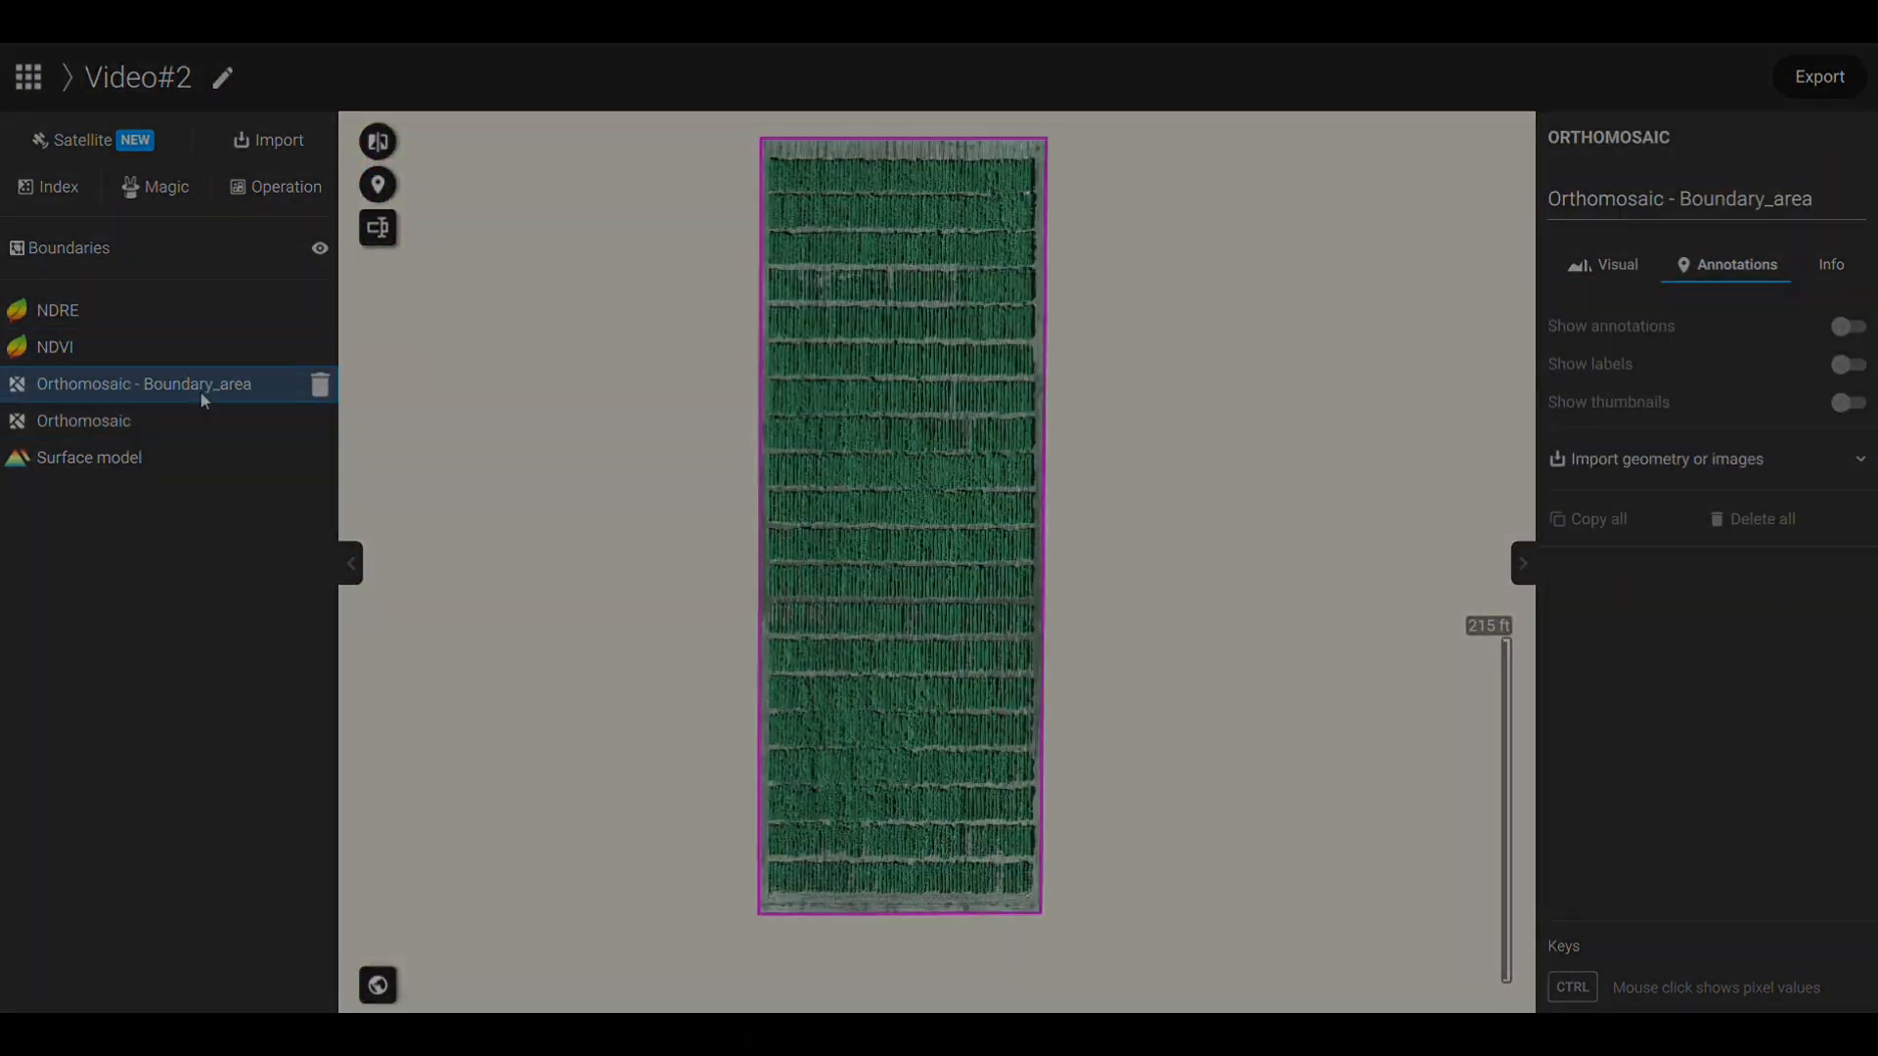